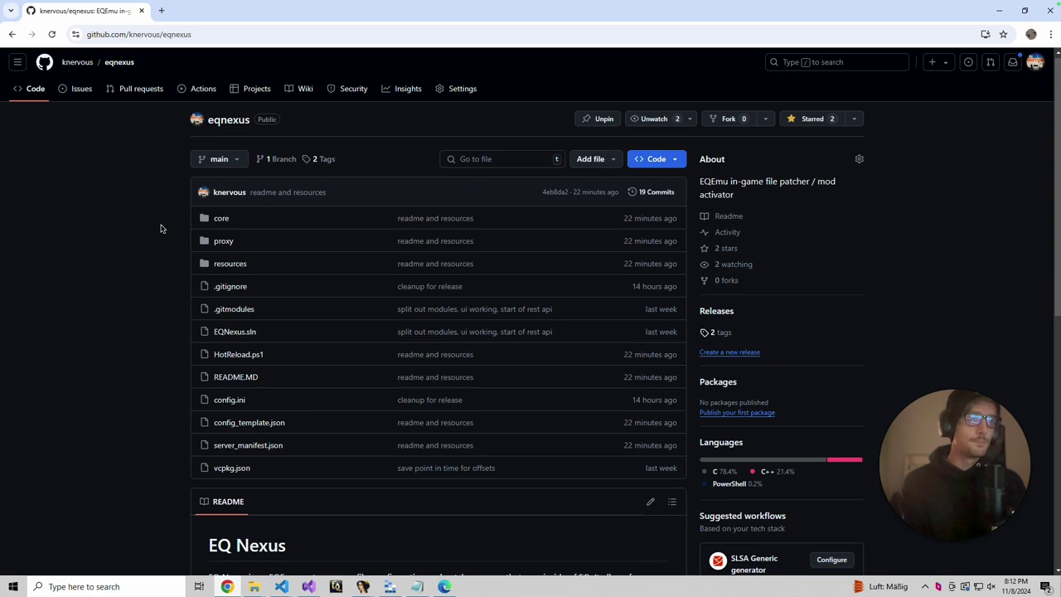
Step: Read through the eqnexus repository's README, examining the Server Operators and Local Development sections
scroll(163, 229, "down", 1)
scroll(163, 229, "down", 4)
scroll(477, 451, "up", 2)
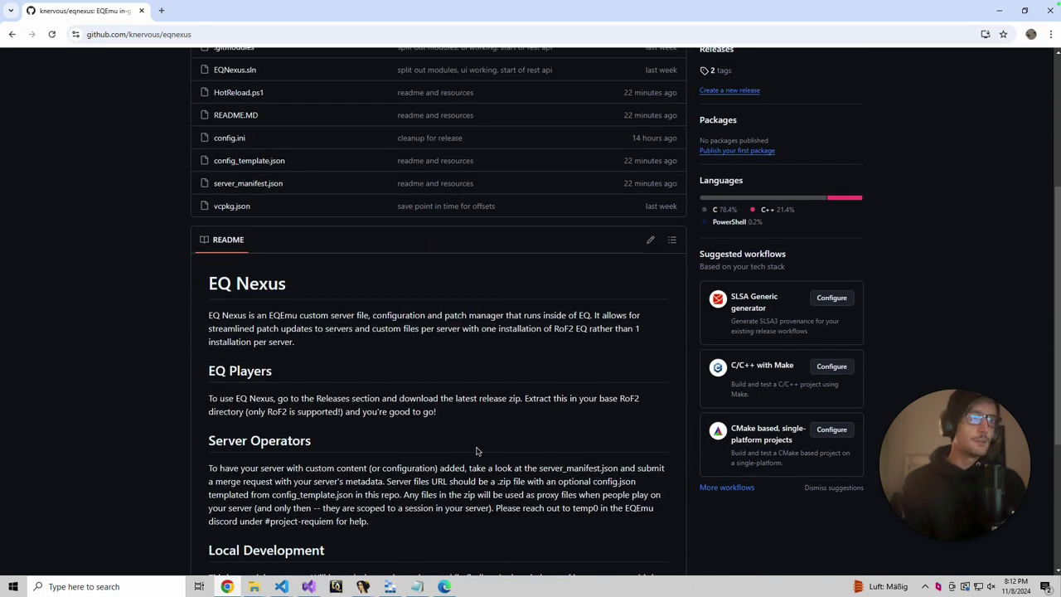
scroll(629, 392, "up", 1)
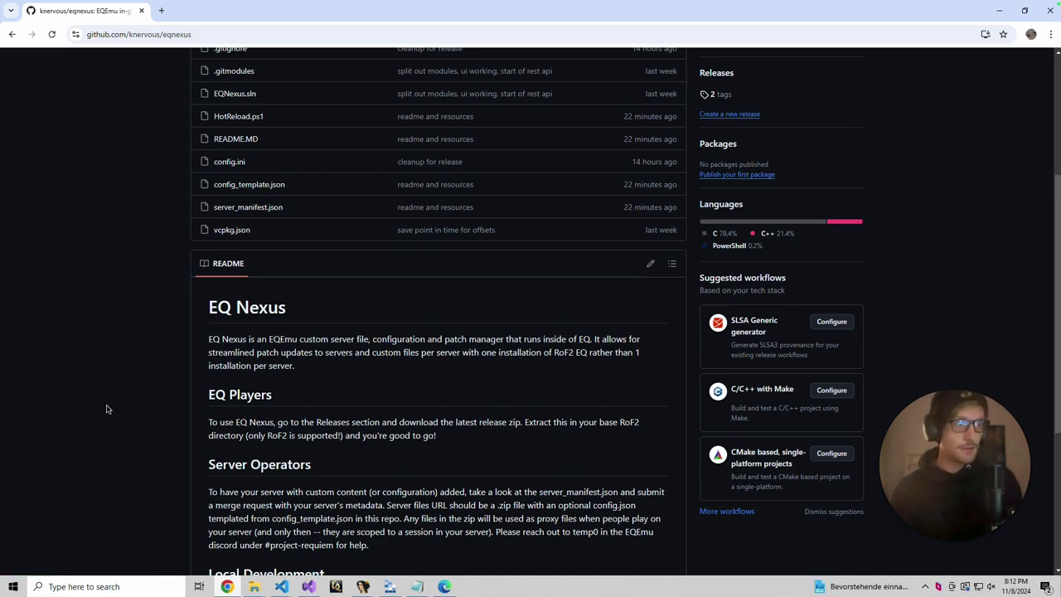
scroll(106, 408, "down", 1)
left_click_drag(382, 523, 199, 441)
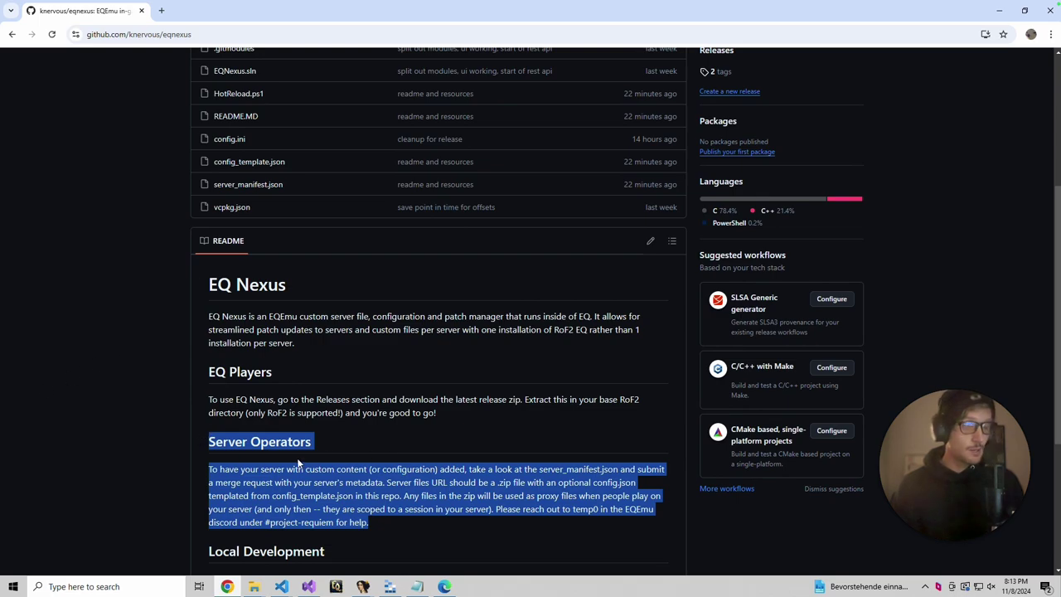
left_click(78, 308)
scroll(139, 308, "down", 3)
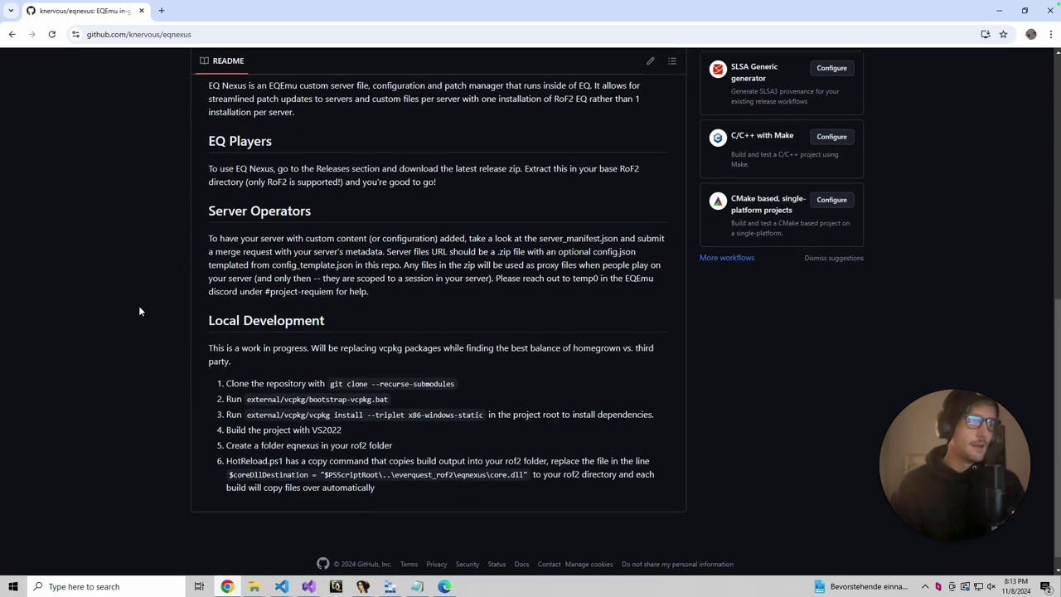
left_click_drag(376, 474, 203, 332)
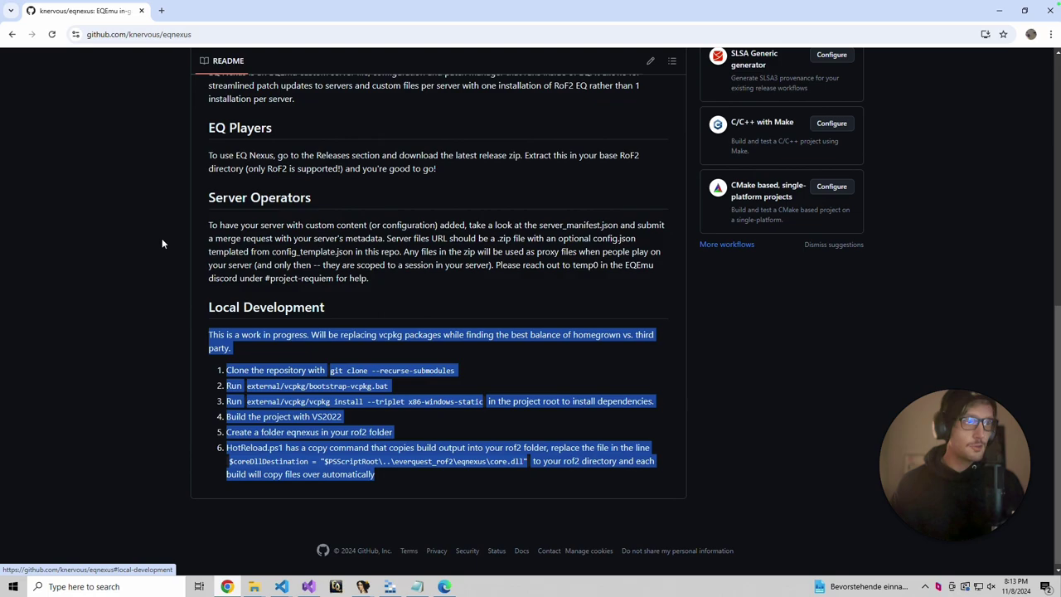
left_click(166, 280)
scroll(164, 347, "up", 10)
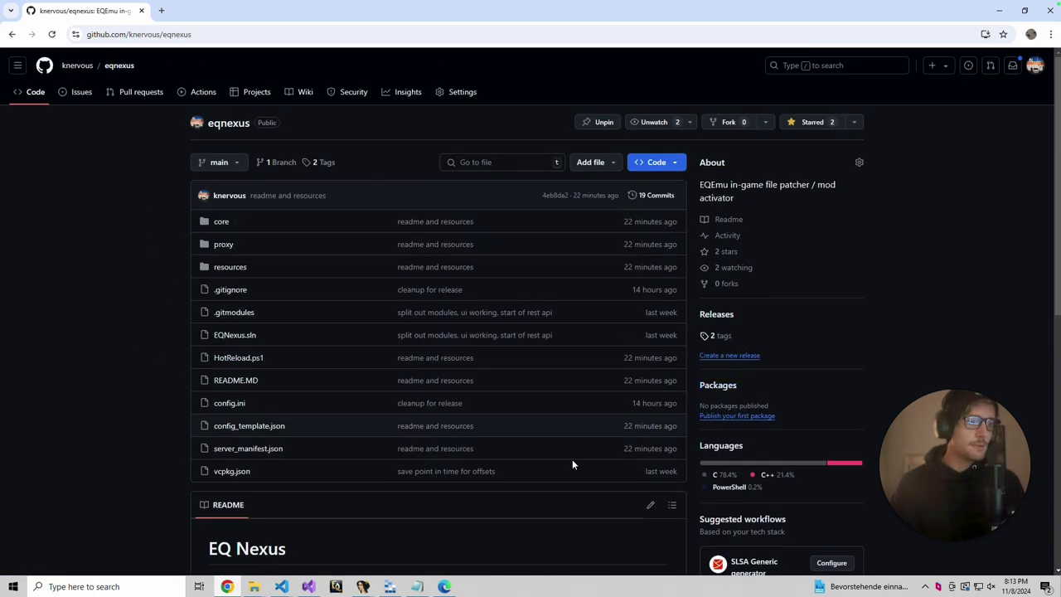
Step: Switch to EverQuest, accept the EULA, and log in by entering the station password
left_click(338, 587)
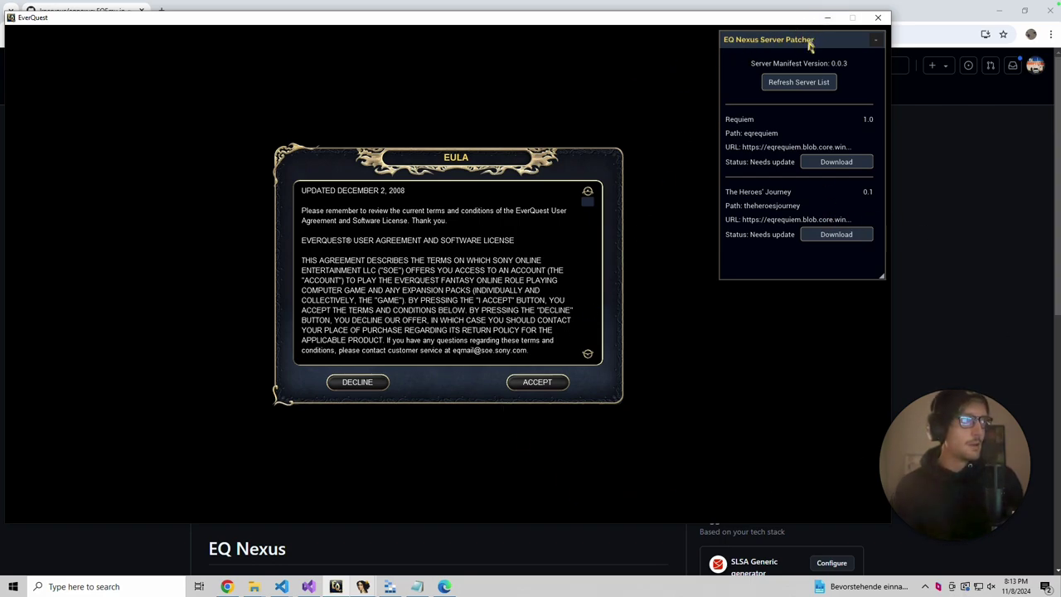
mouse_move(808, 39)
left_mouse_down()
mouse_move(450, 117)
mouse_move(726, 108)
mouse_move(554, 97)
mouse_move(807, 39)
left_mouse_up()
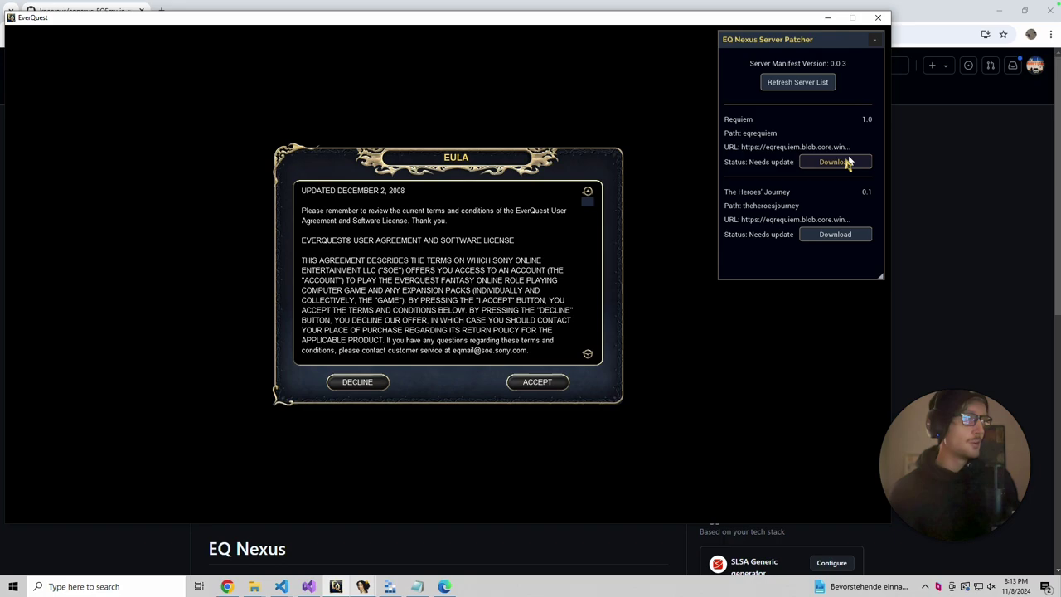
left_click(537, 387)
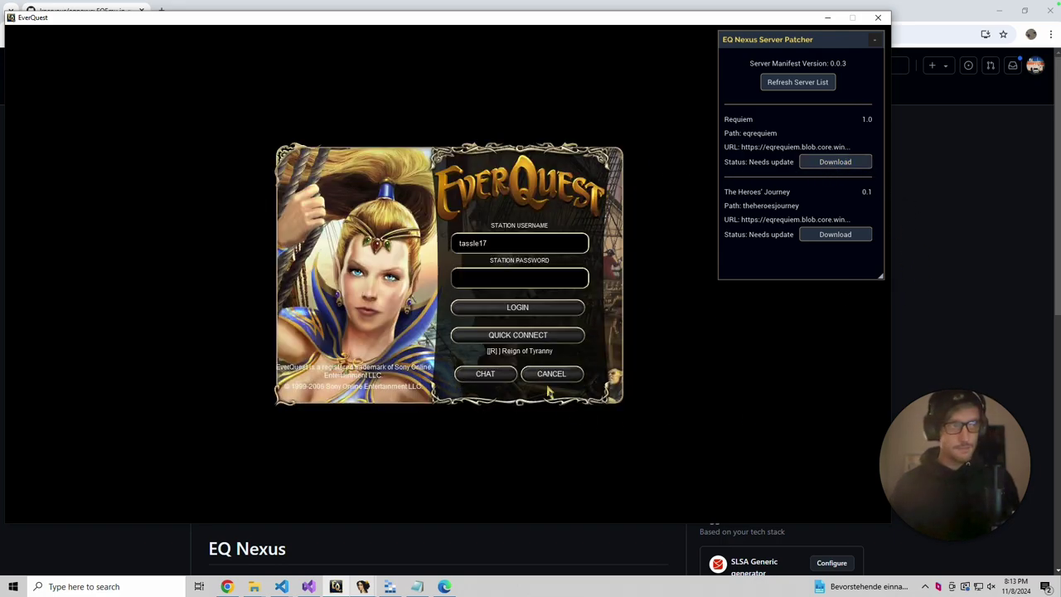
type("**")
key("Return")
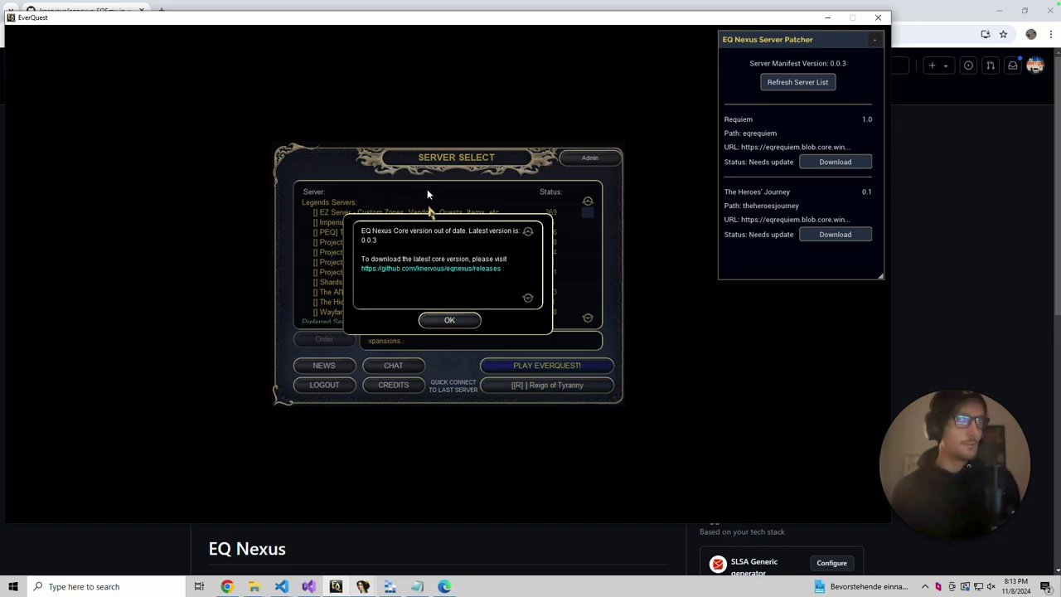
Step: View the EQ Nexus releases page linked in the version notice, return to EverQuest and dismiss the notice
left_click(455, 269)
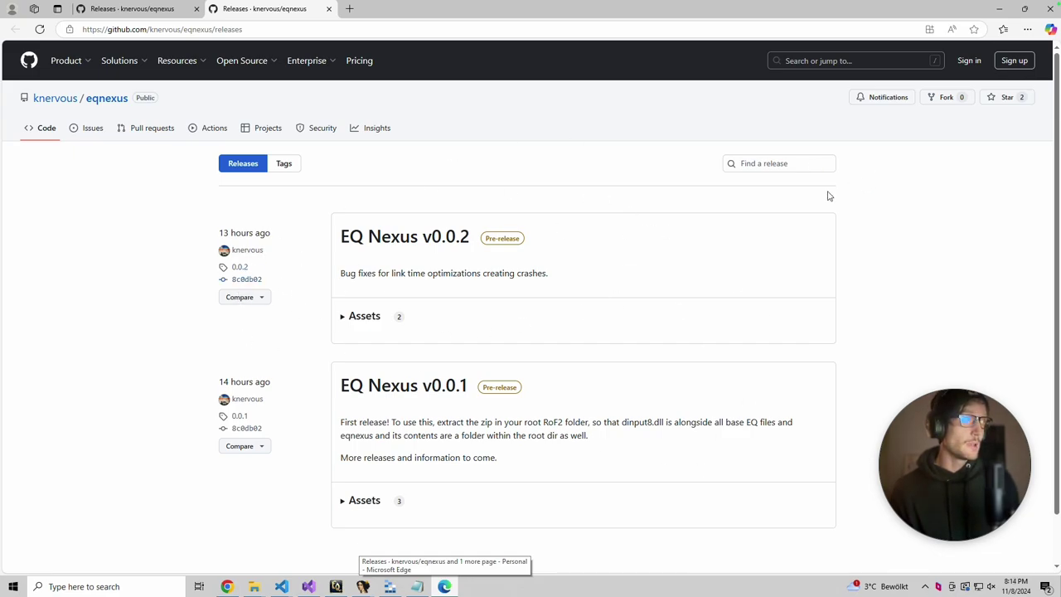
left_click(999, 14)
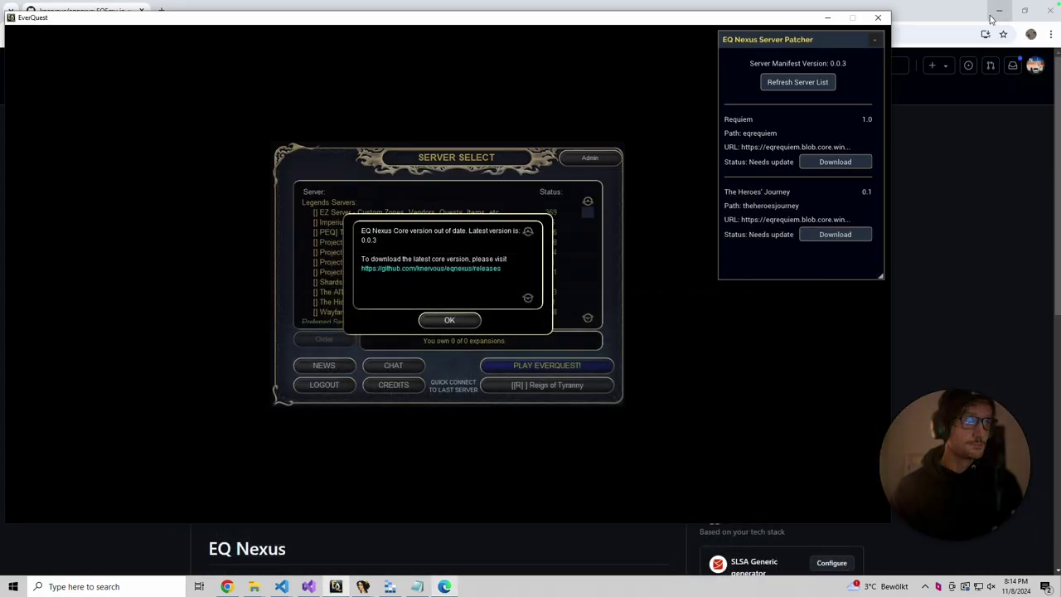
left_click(450, 321)
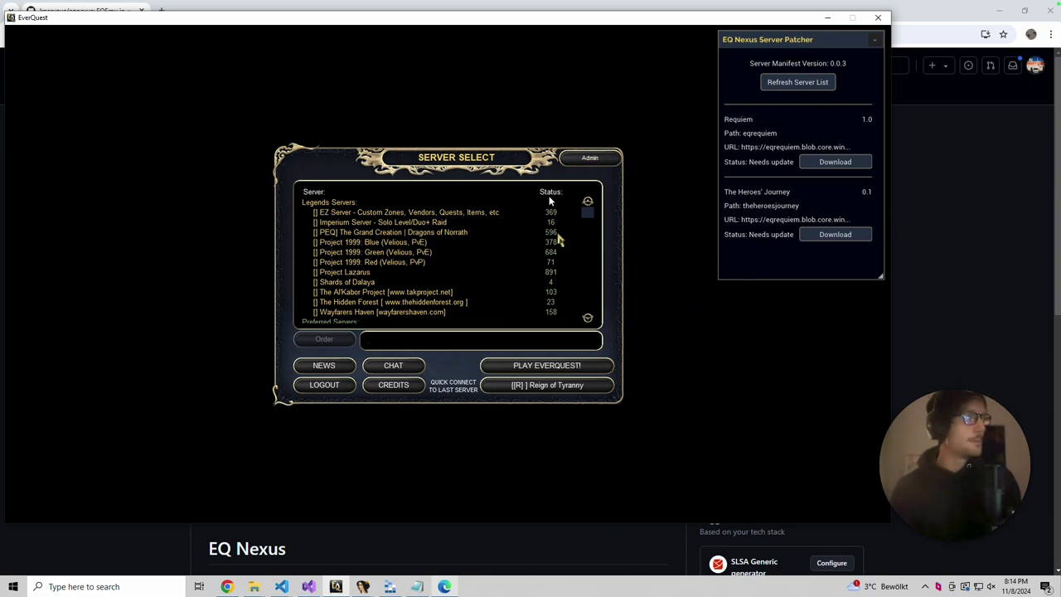
Step: Find the Reign of Tyranny server in the server list, join it and enter the world with the selected monk character
scroll(561, 217, "down", 1)
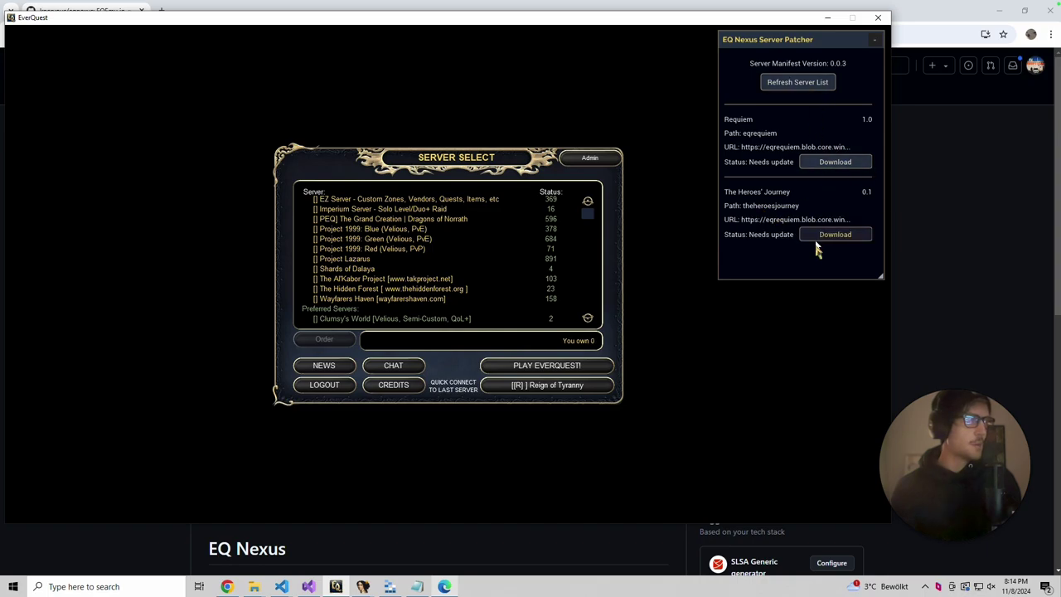
left_click(588, 216)
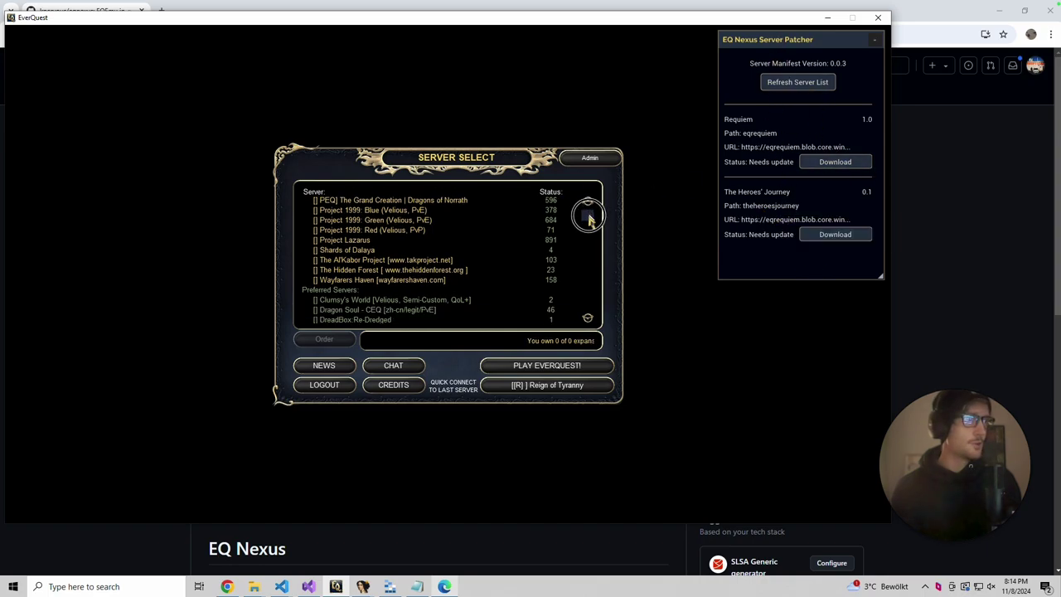
left_click_drag(589, 217, 587, 281)
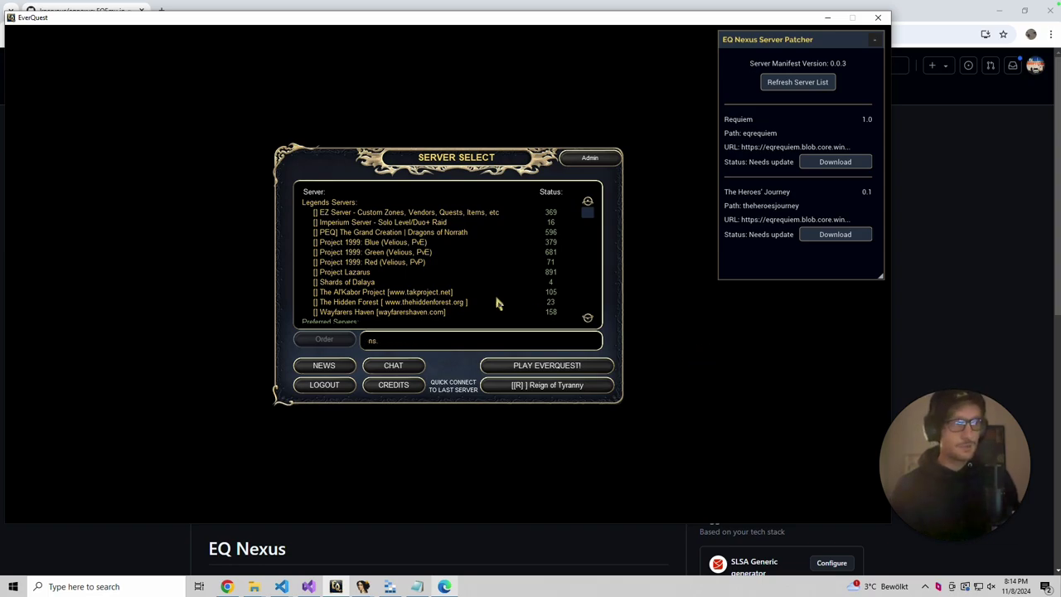
left_click_drag(591, 218, 600, 279)
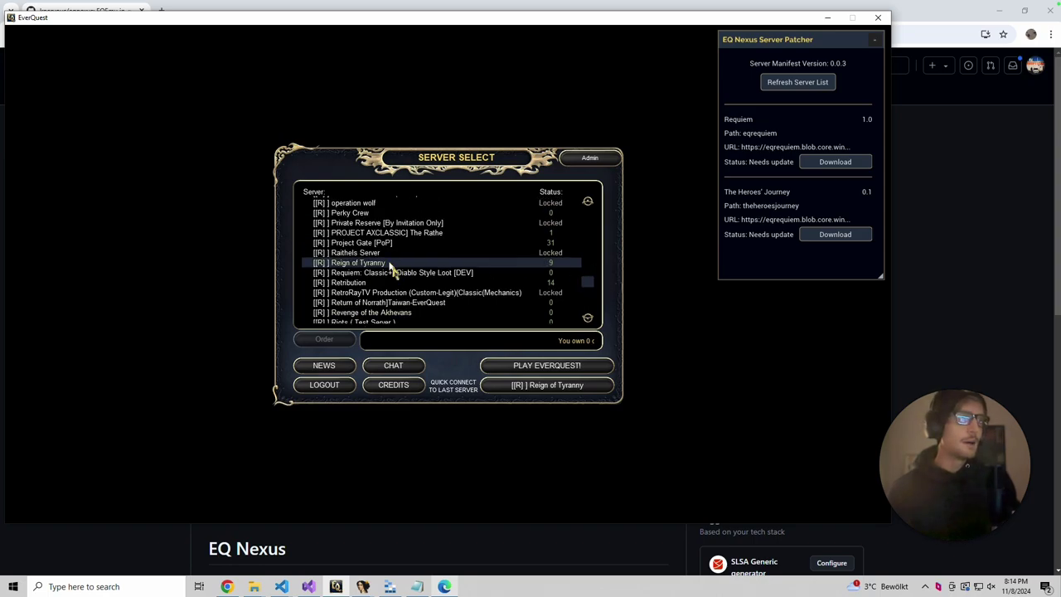
left_click(512, 368)
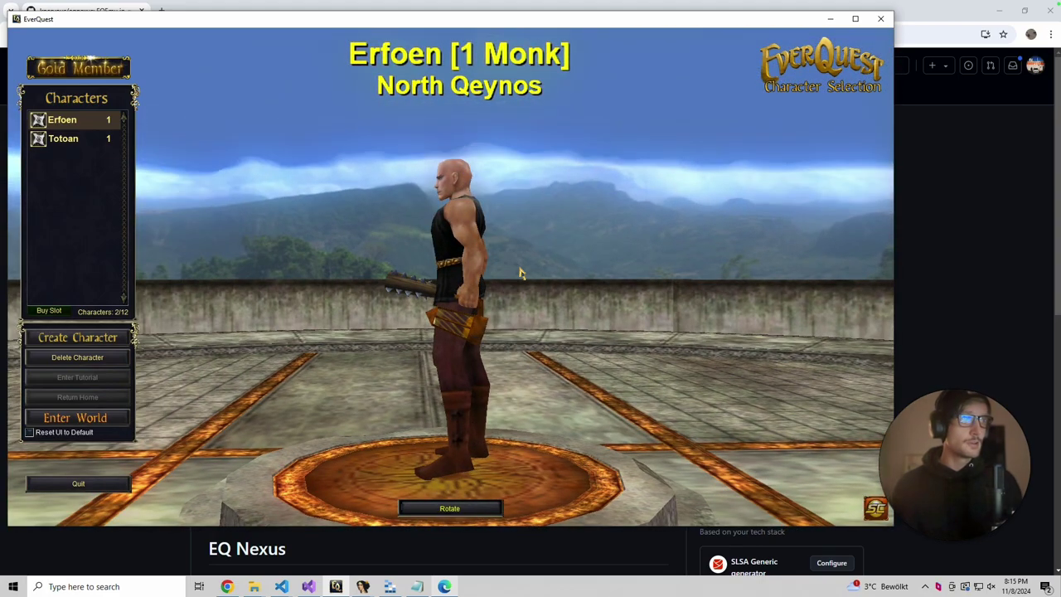
key("Return")
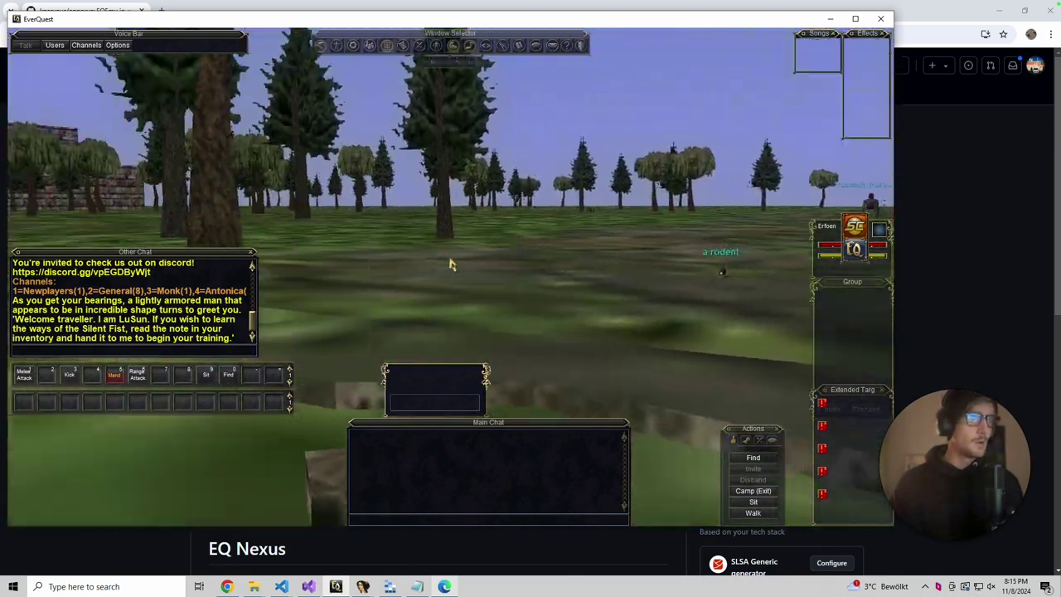
Step: Look around the character's surroundings in the game world on Reign of Tyranny
key("Left")
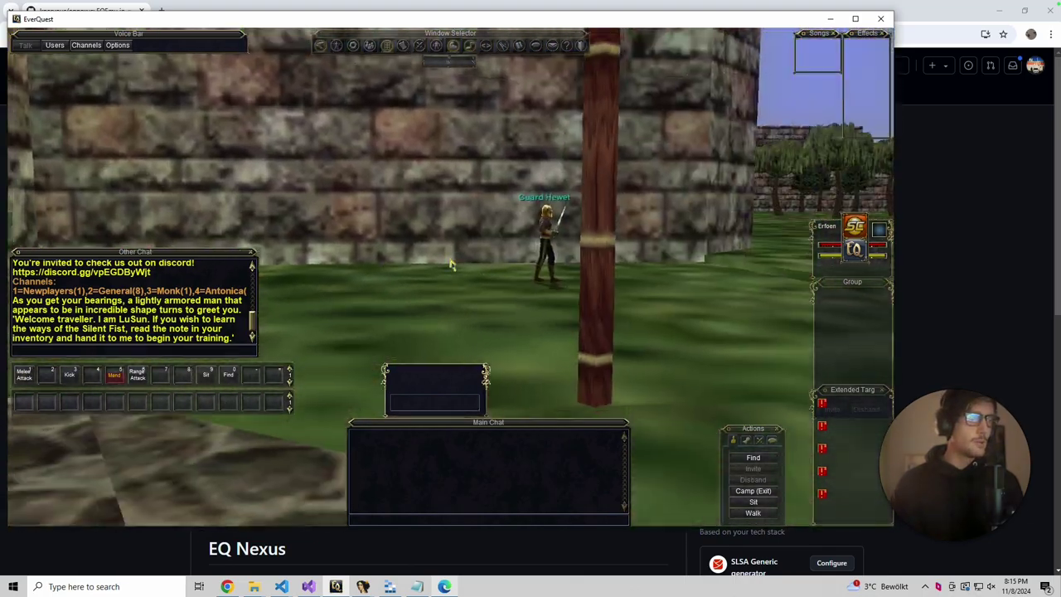
key("Left")
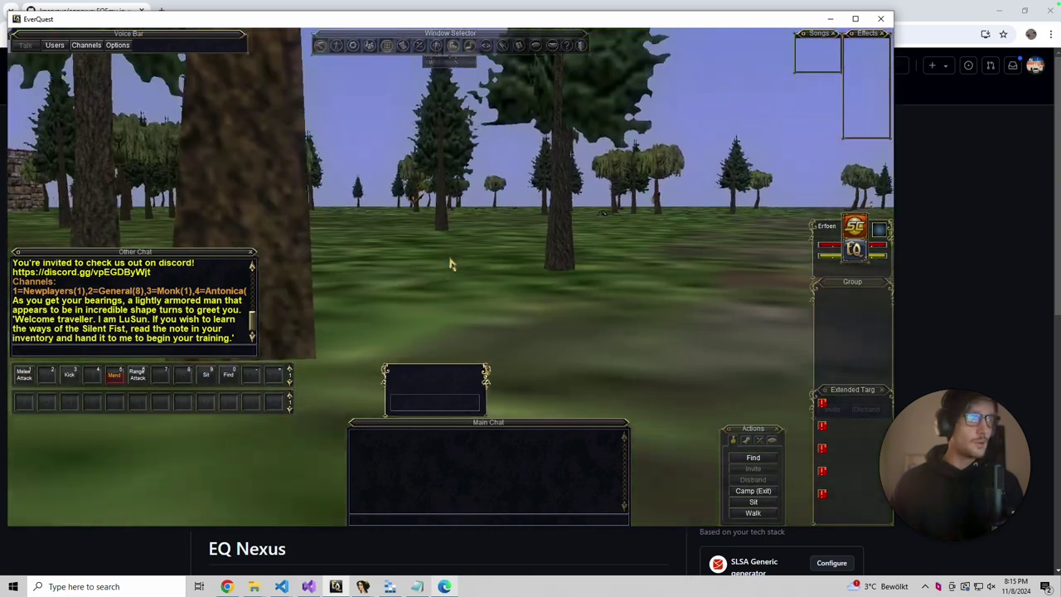
key("Left")
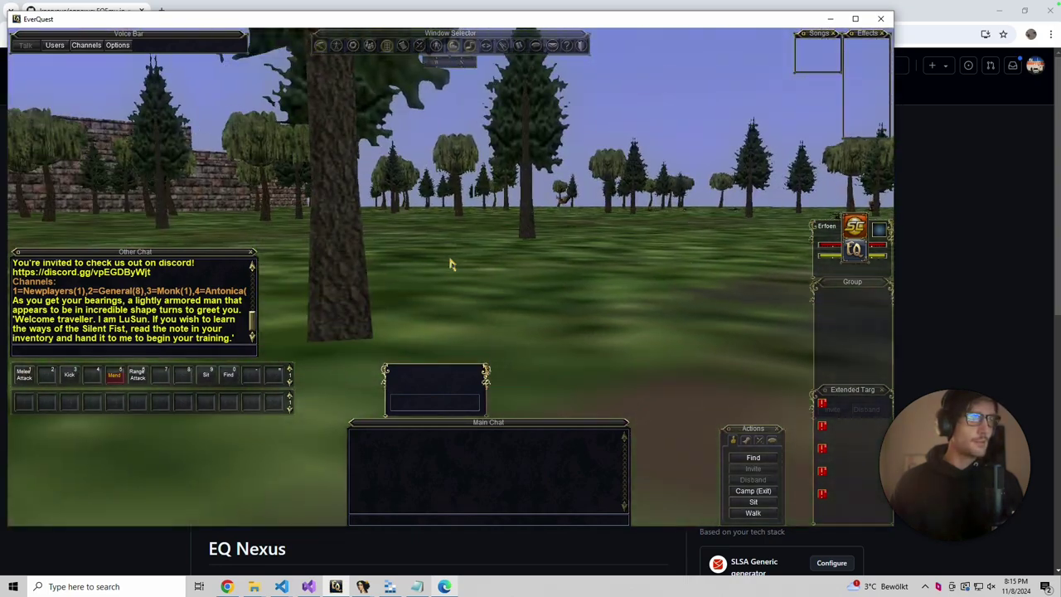
key("Left")
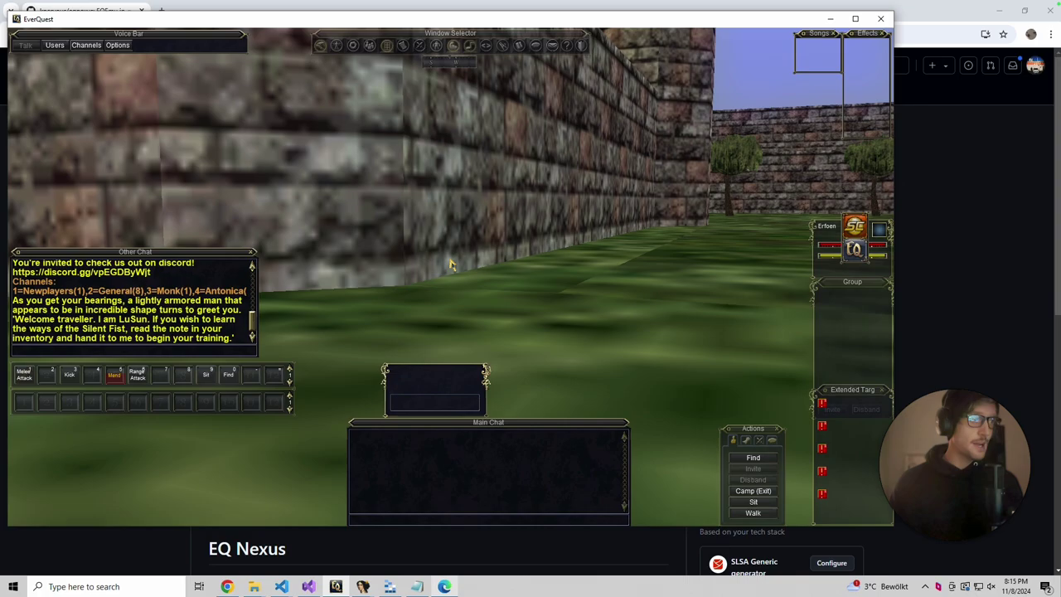
key("Left")
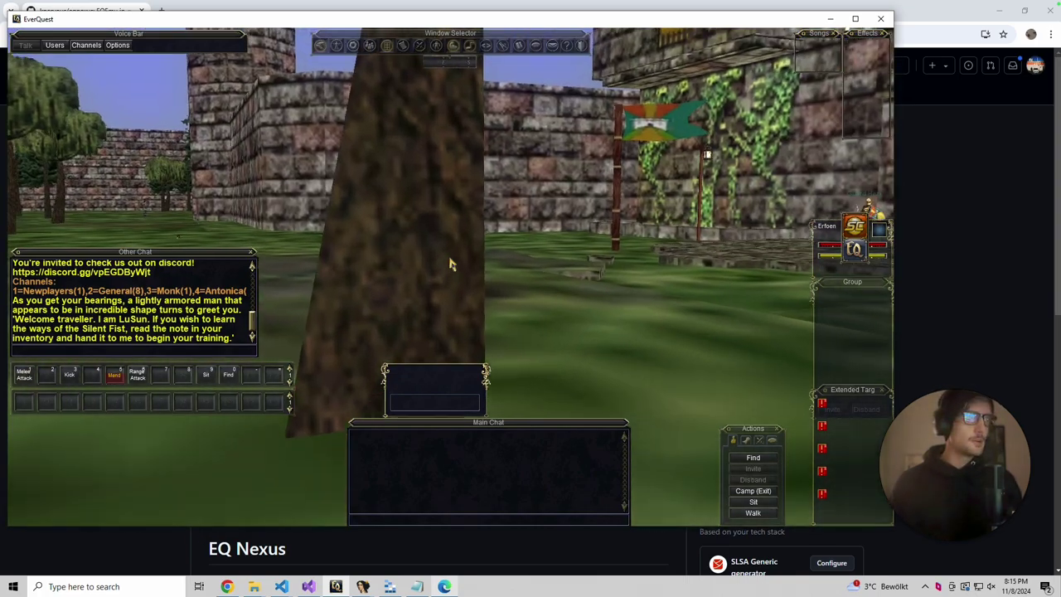
key("Up")
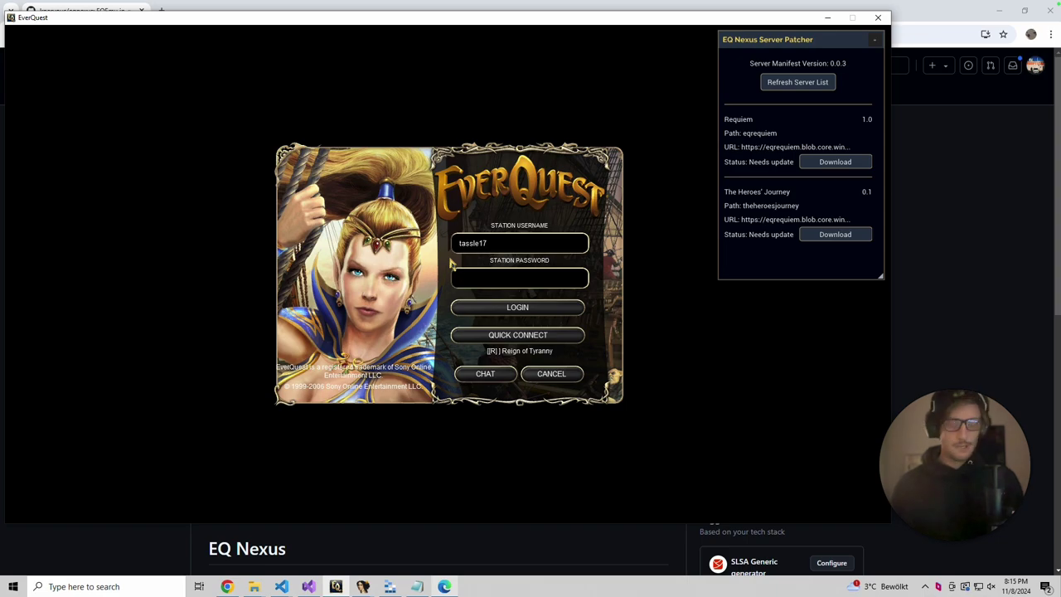
Step: Log back in and try to join the "Requiem: Classic+, Diablo Style Loot [DEV]" server without its patch files
key("Return")
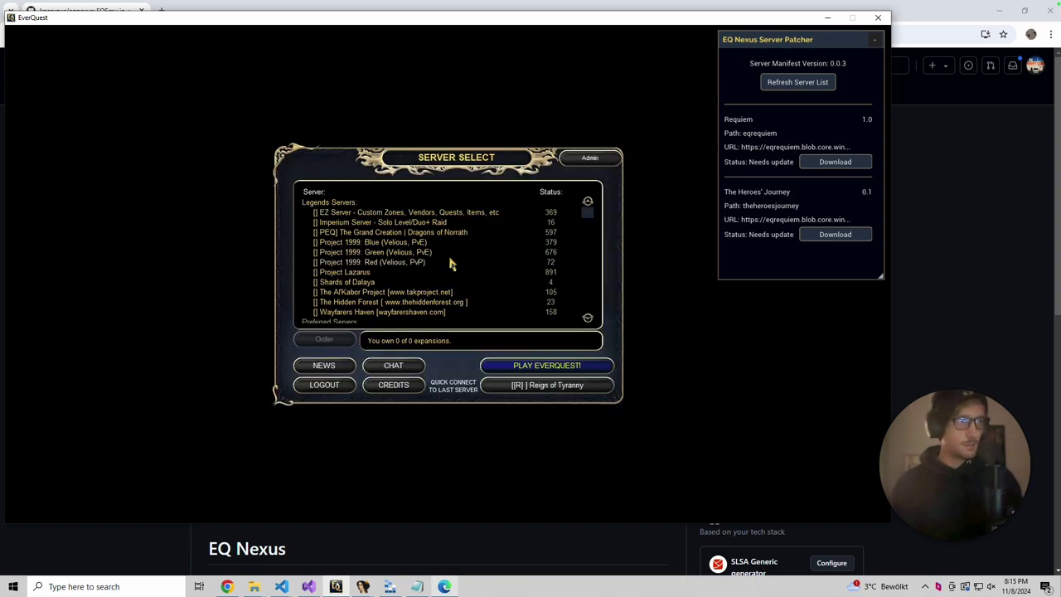
left_click_drag(585, 213, 609, 286)
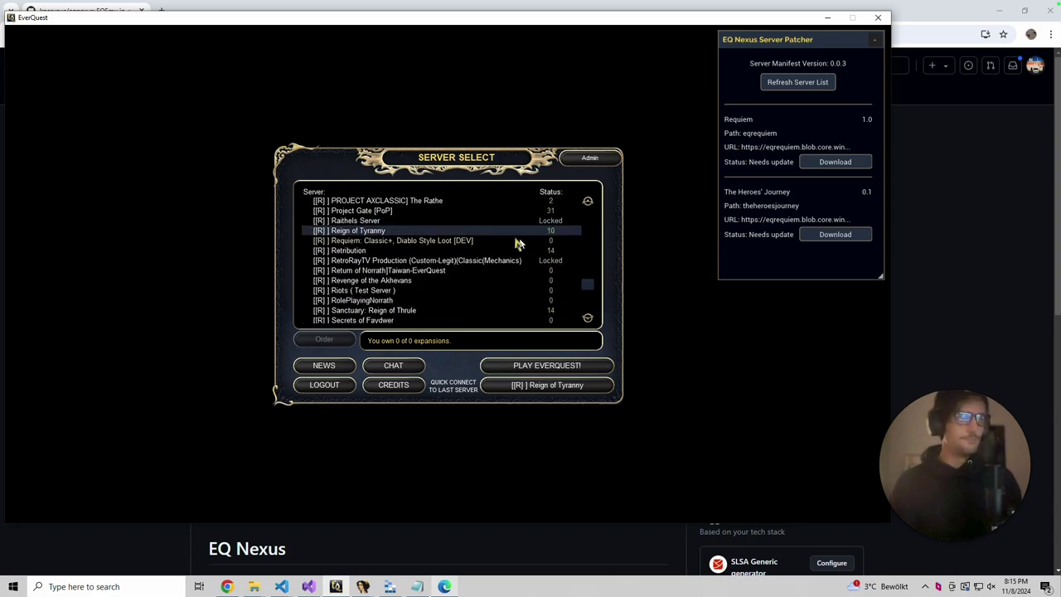
left_click(477, 242)
left_click(572, 366)
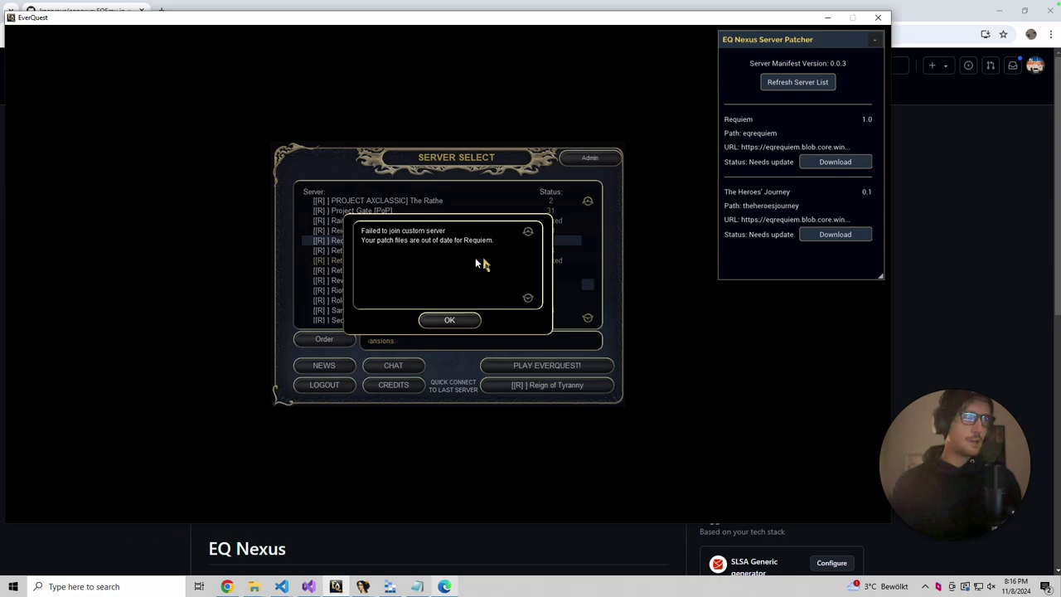
left_click(449, 319)
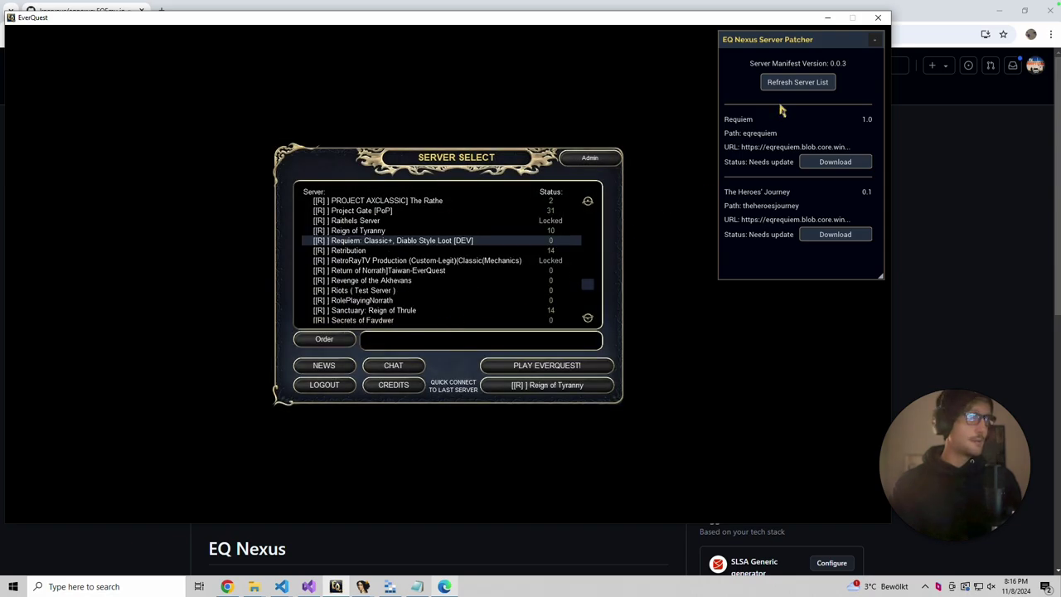
Step: Download the Requiem patch files in the EQ Nexus Server Patcher and open their folder
left_click(833, 163)
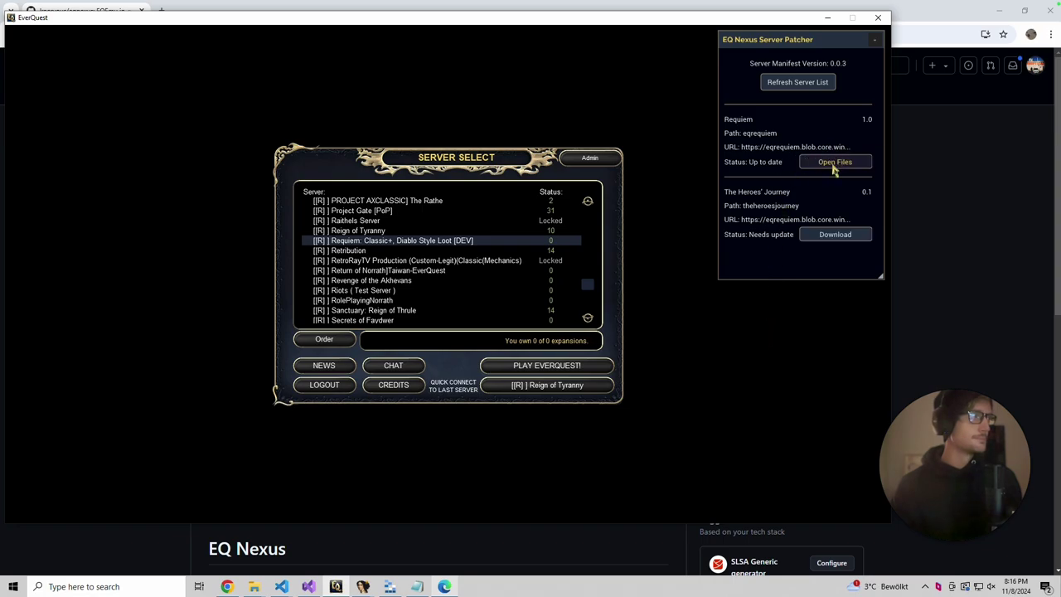
left_click(834, 164)
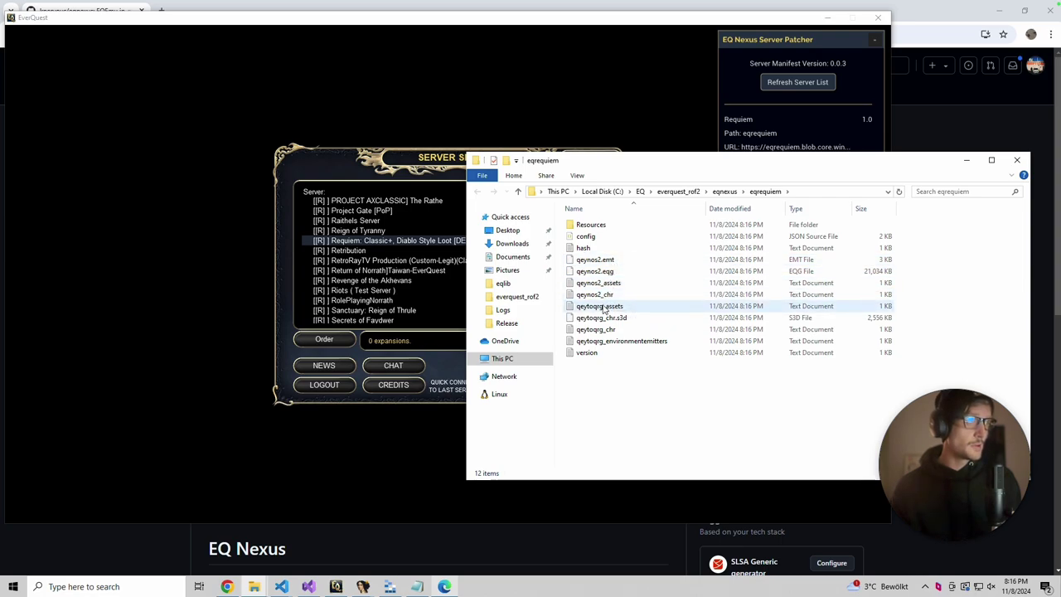
Step: Open the eqrequiem folder's config JSON file in Visual Studio Code and examine its zones and options sections
right_click(586, 241)
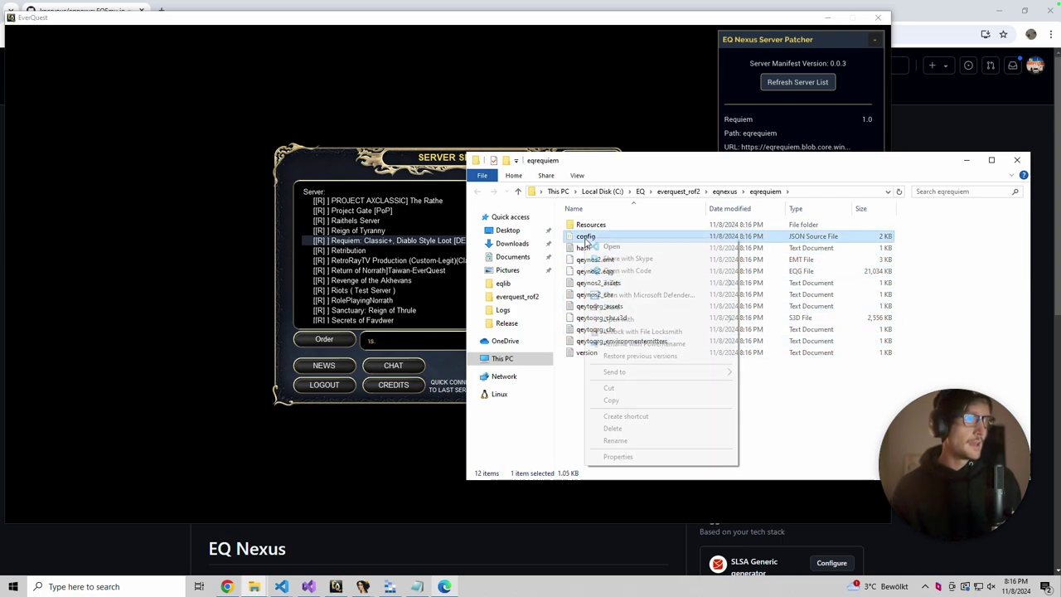
left_click(668, 247)
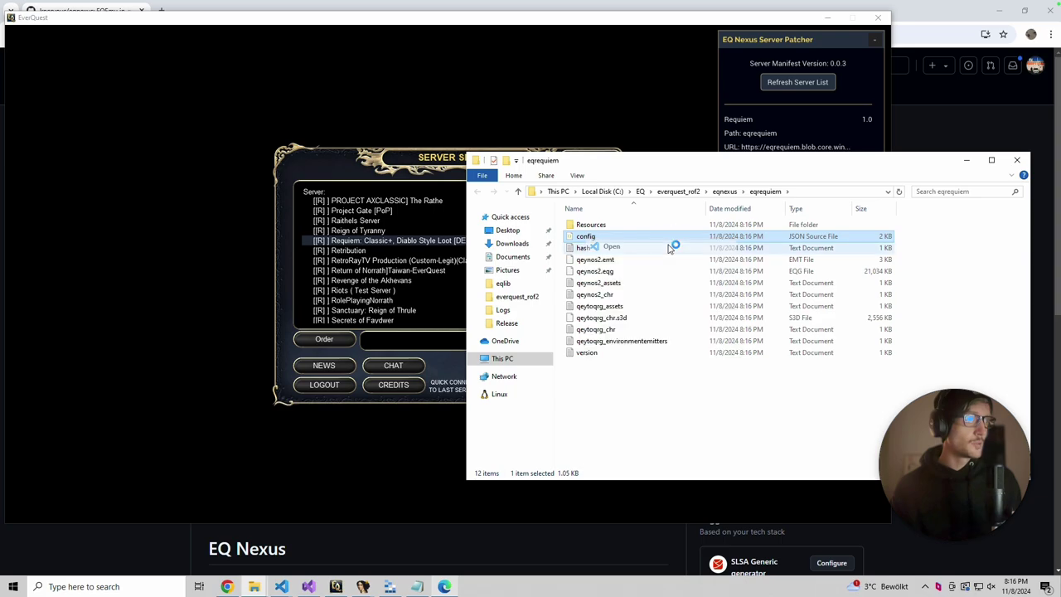
scroll(528, 253, "up", 2)
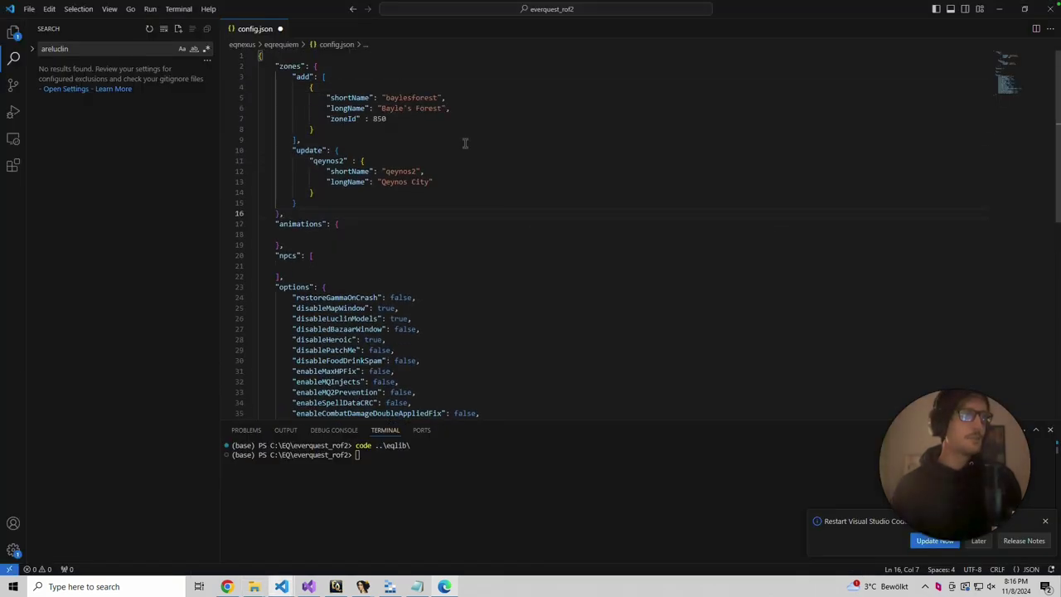
scroll(453, 263, "down", 2)
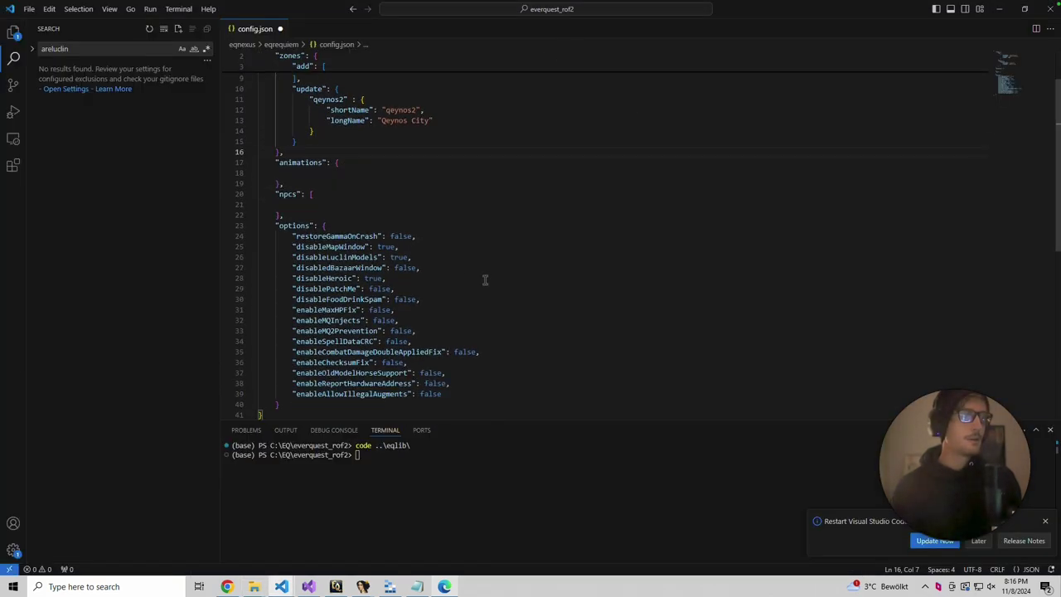
Step: Examine the baylesforest and qeynos2 zone entries and the disableMapWindow and disableLuclinModels options in config.json
scroll(485, 279, "up", 2)
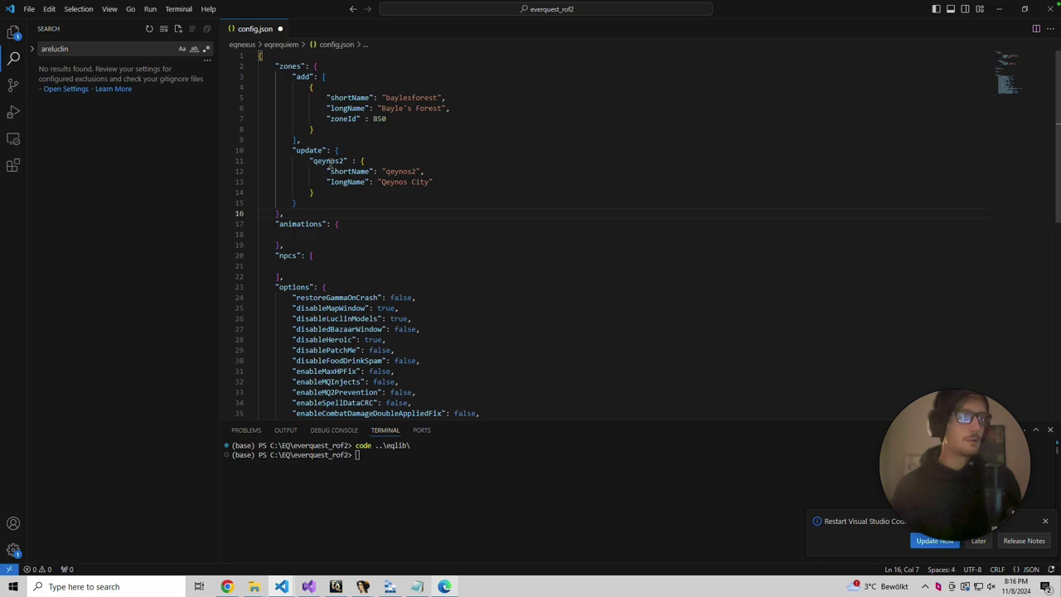
double_click(329, 162)
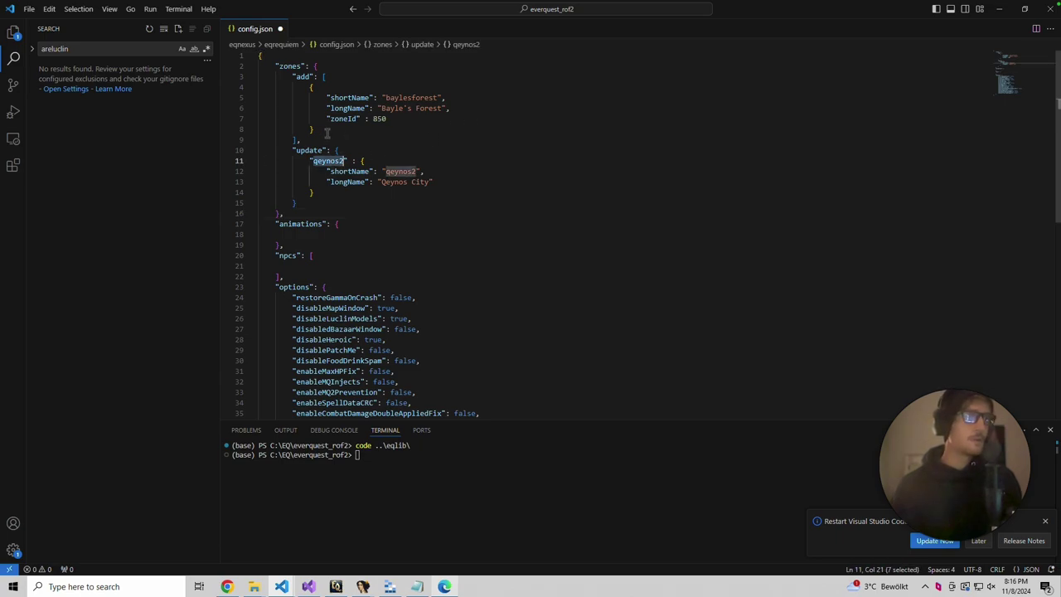
left_click_drag(327, 132, 259, 94)
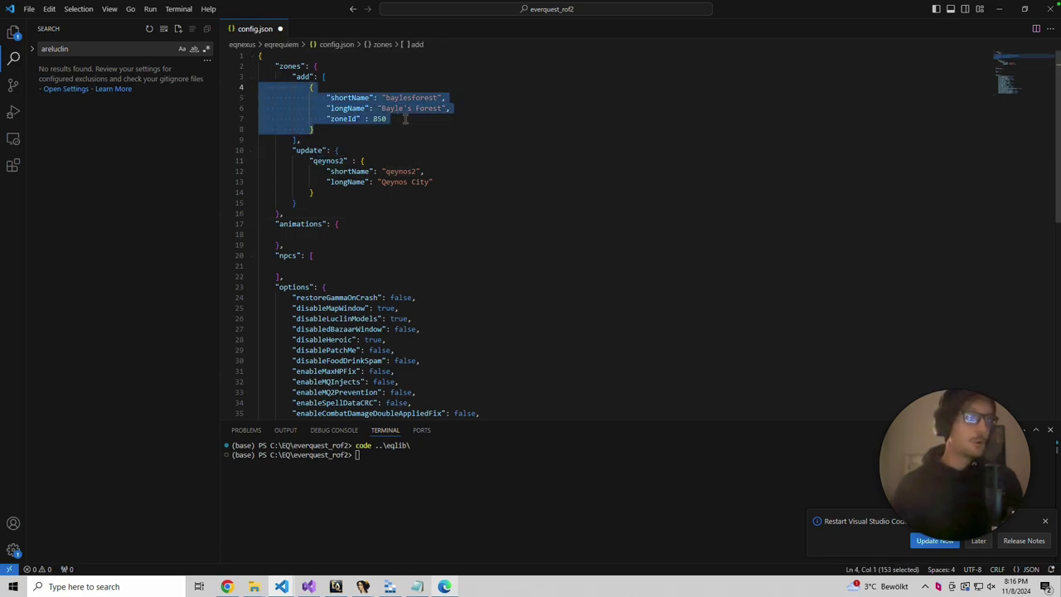
left_click(504, 89)
scroll(493, 150, "down", 2)
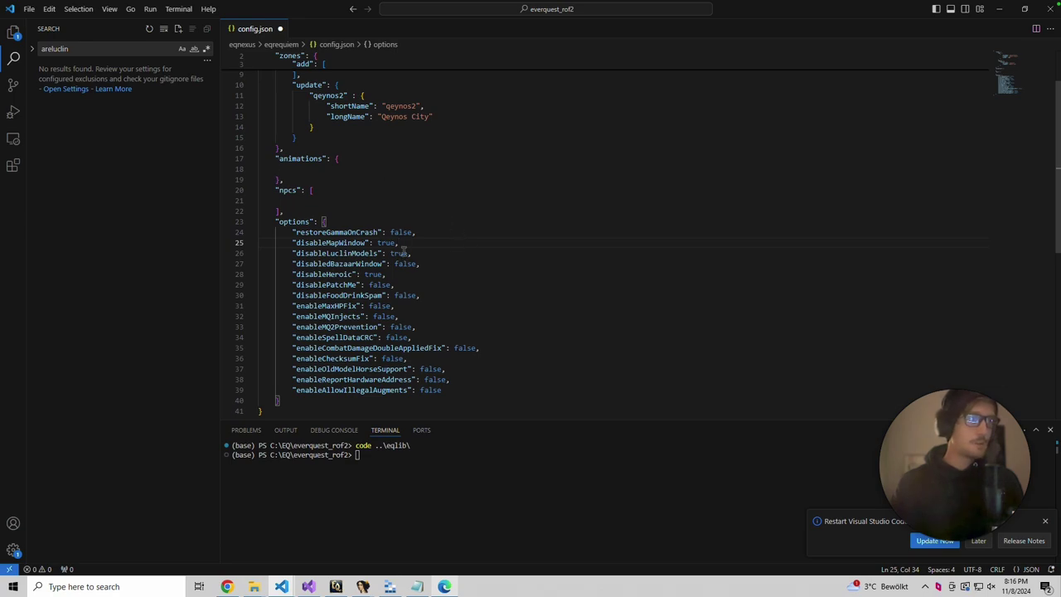
double_click(357, 252)
left_click(454, 206)
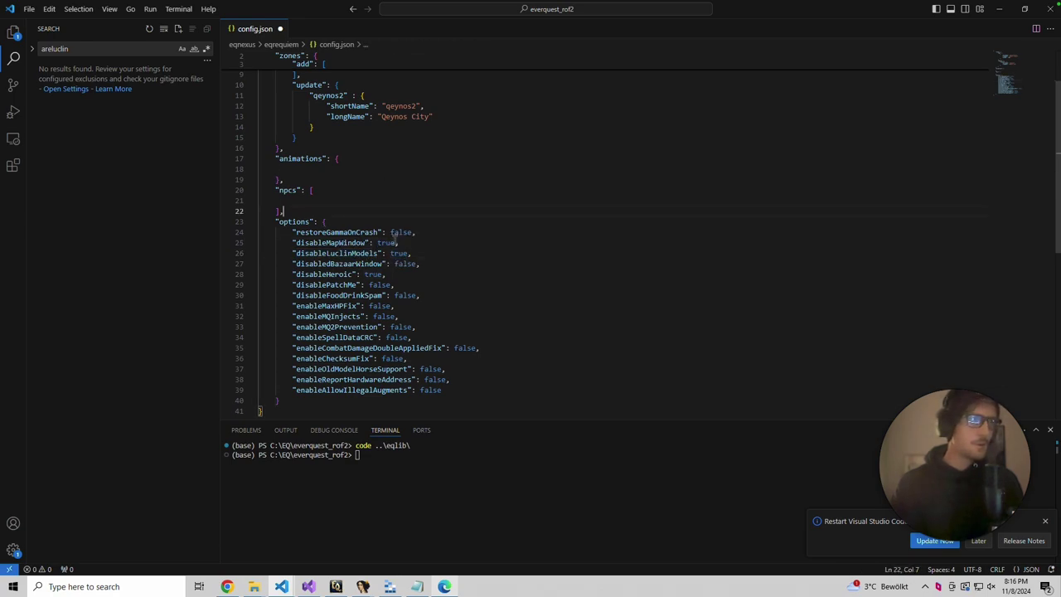
double_click(344, 242)
left_click(466, 201)
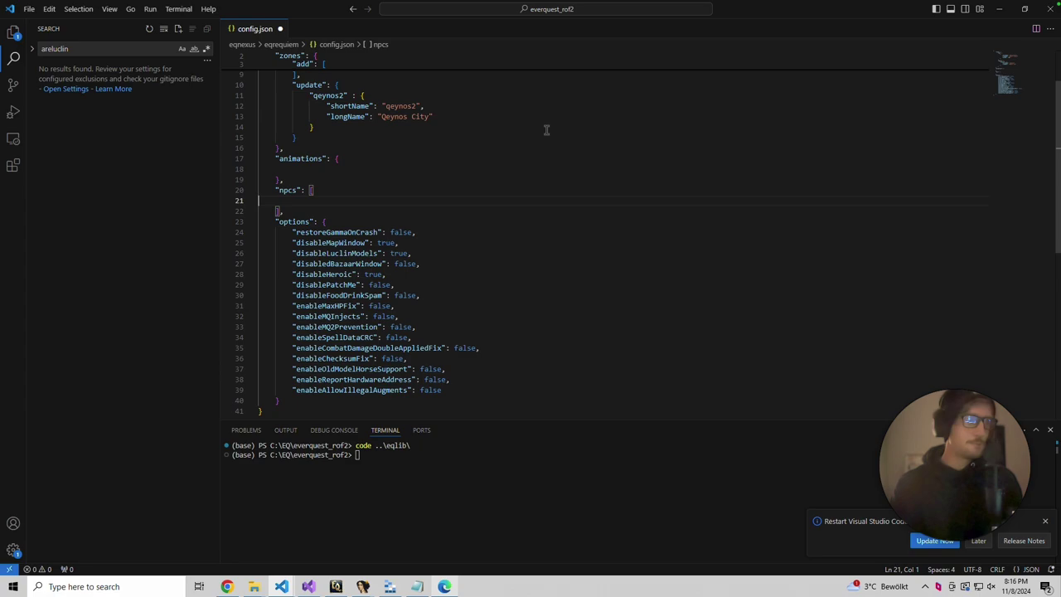
Step: Switch to EverQuest, join the "Requiem: Classic+, Diablo Style Loot [DEV]" server and enter the world with the level 80 Bard
left_click(336, 587)
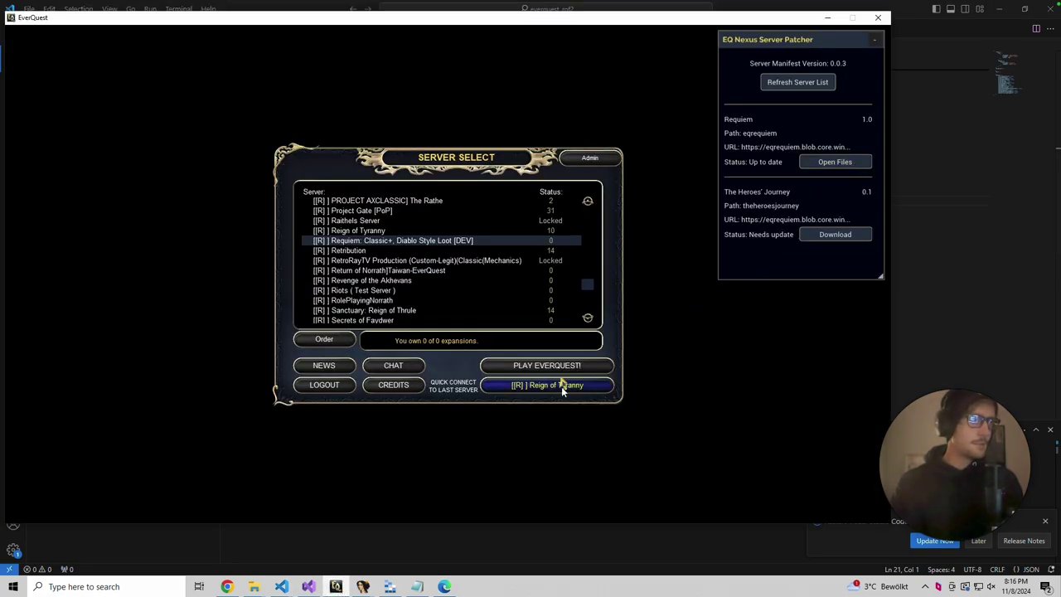
scroll(464, 260, "up", 10)
scroll(497, 282, "down", 2)
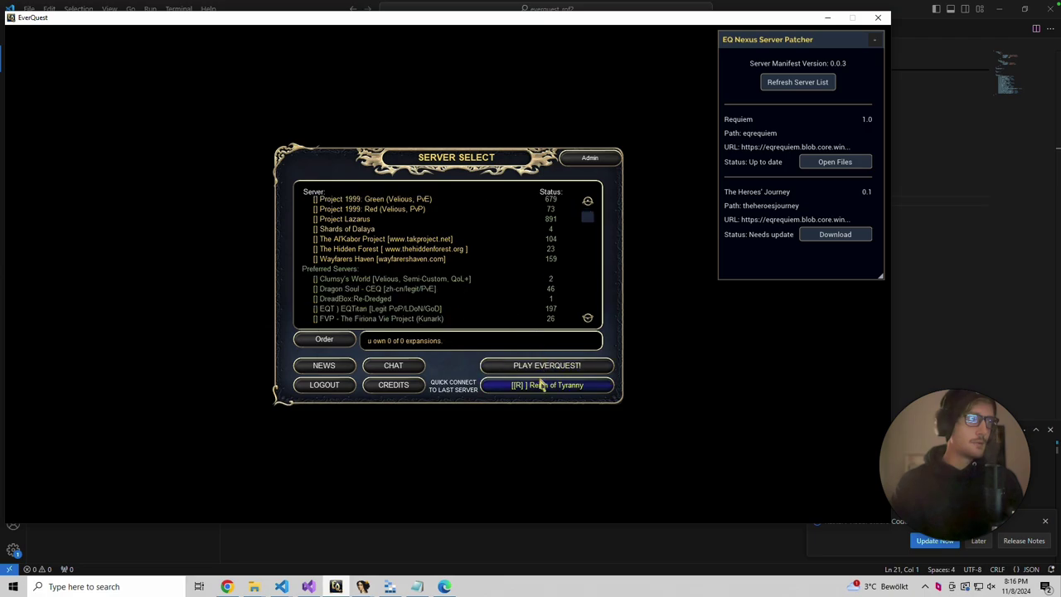
scroll(465, 267, "down", 10)
scroll(495, 267, "down", 15)
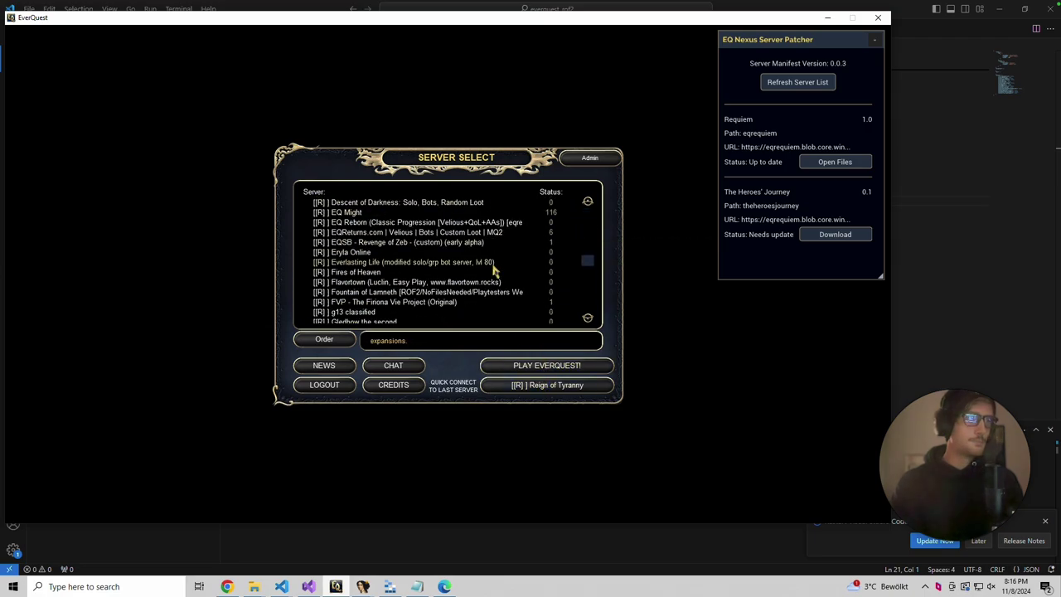
left_click(545, 368)
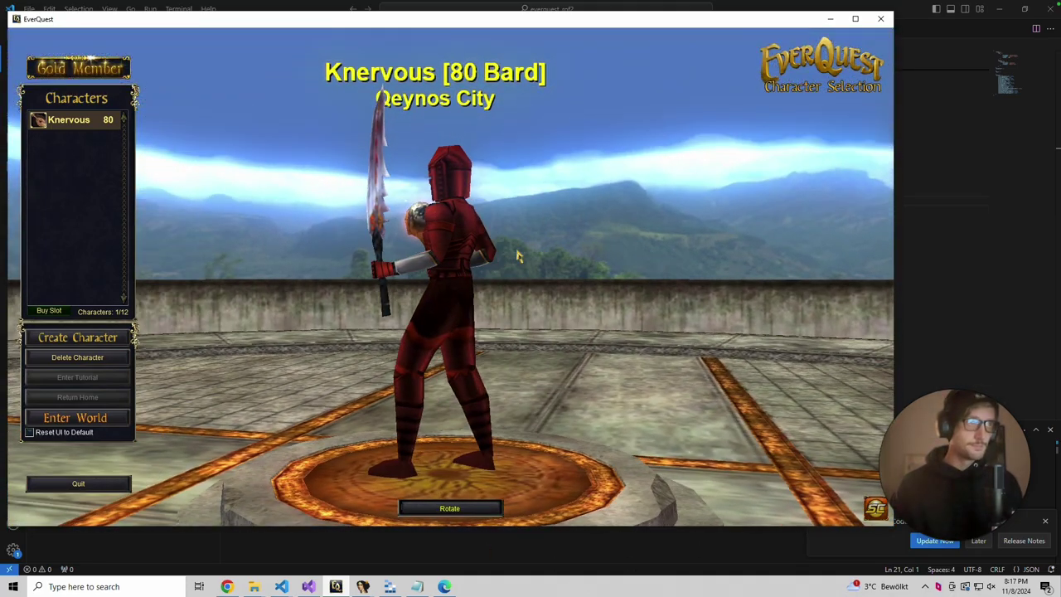
key("Return")
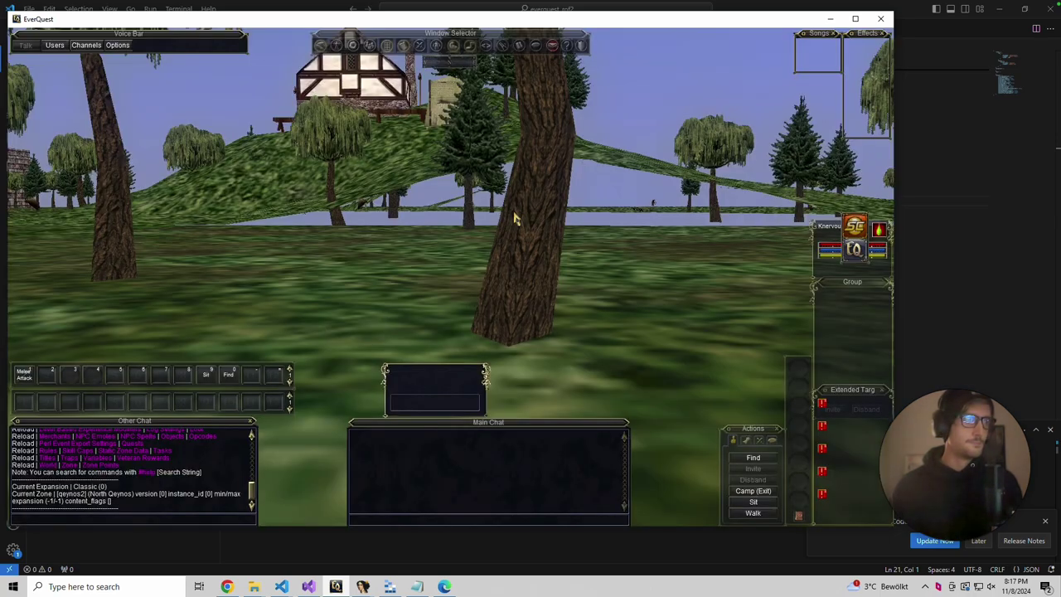
Step: Walk the character around the Qeynos City zone and look over its terrain, walls and buildings
key("Right")
key("Right")
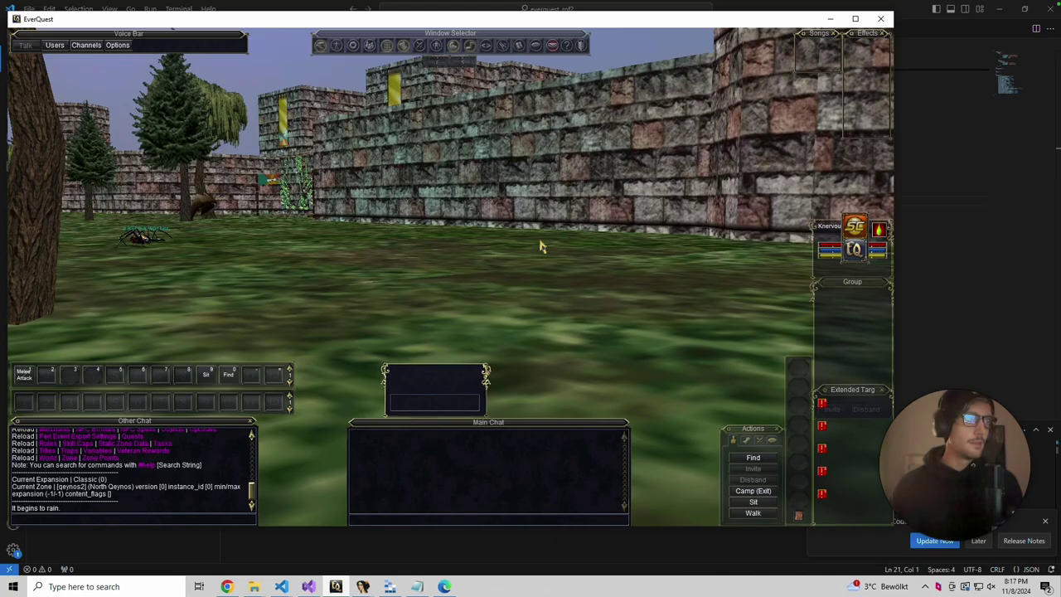
key("Right")
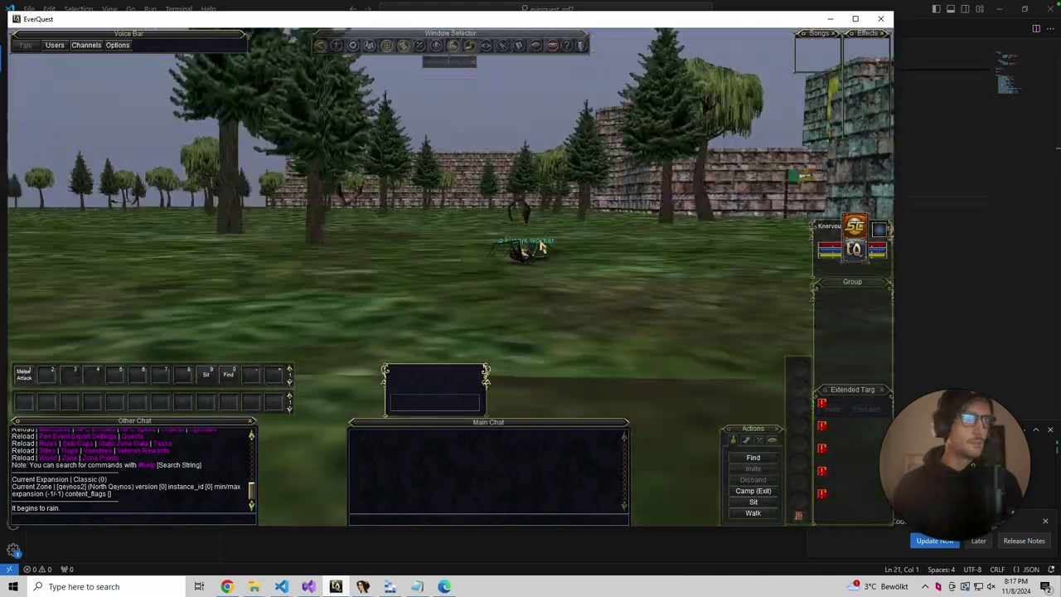
key("Right")
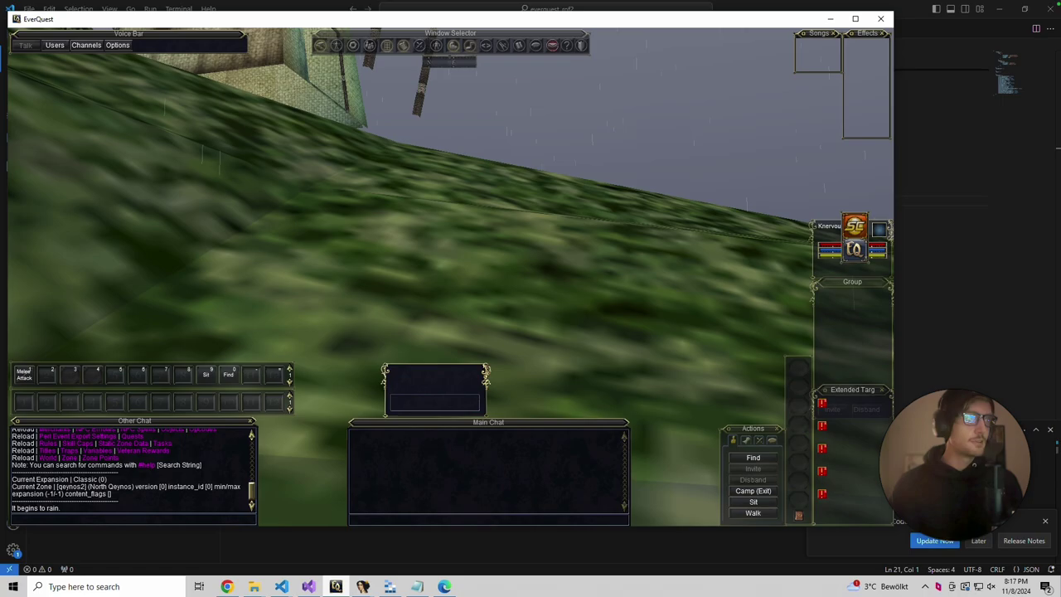
key("Left")
key("Right")
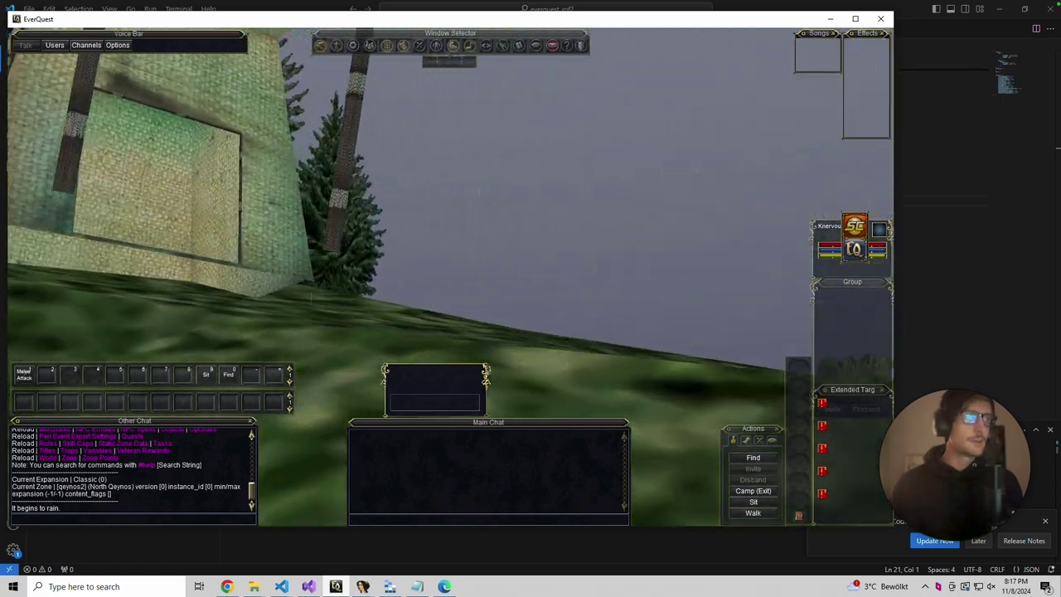
key("Up")
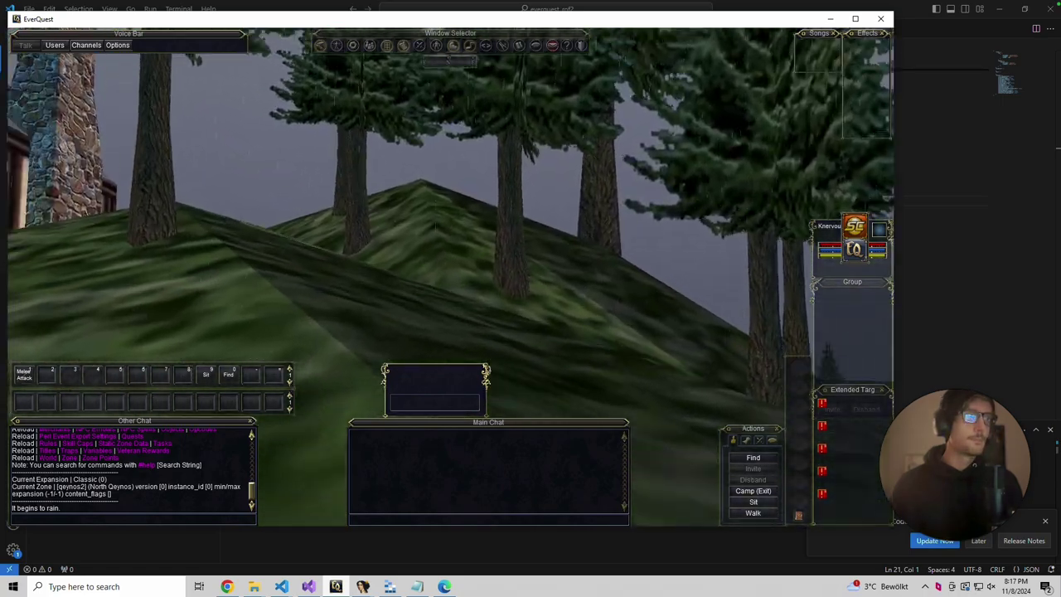
key("Left")
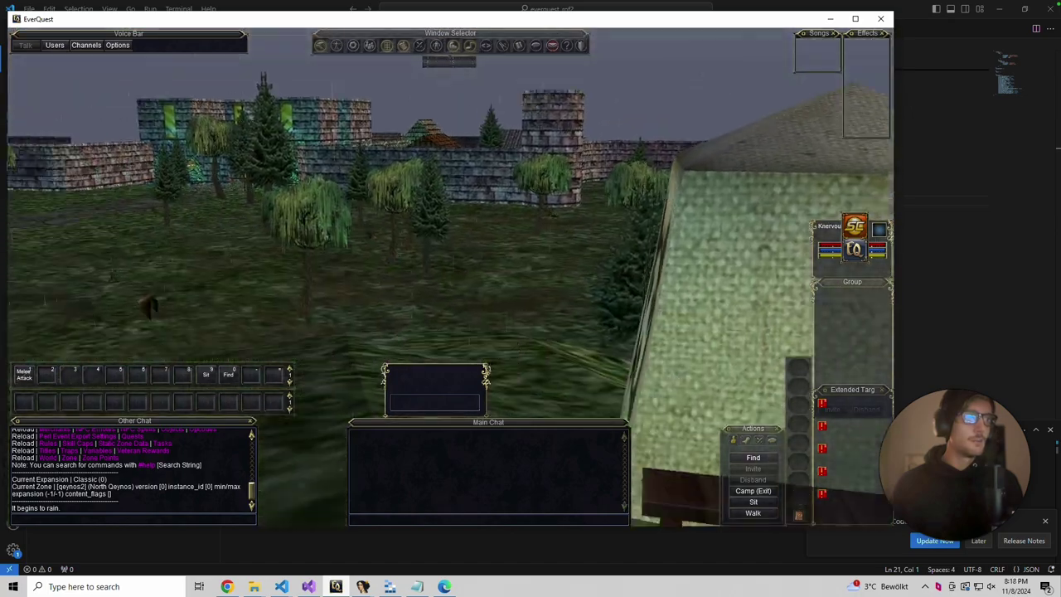
key("Left")
key("Up")
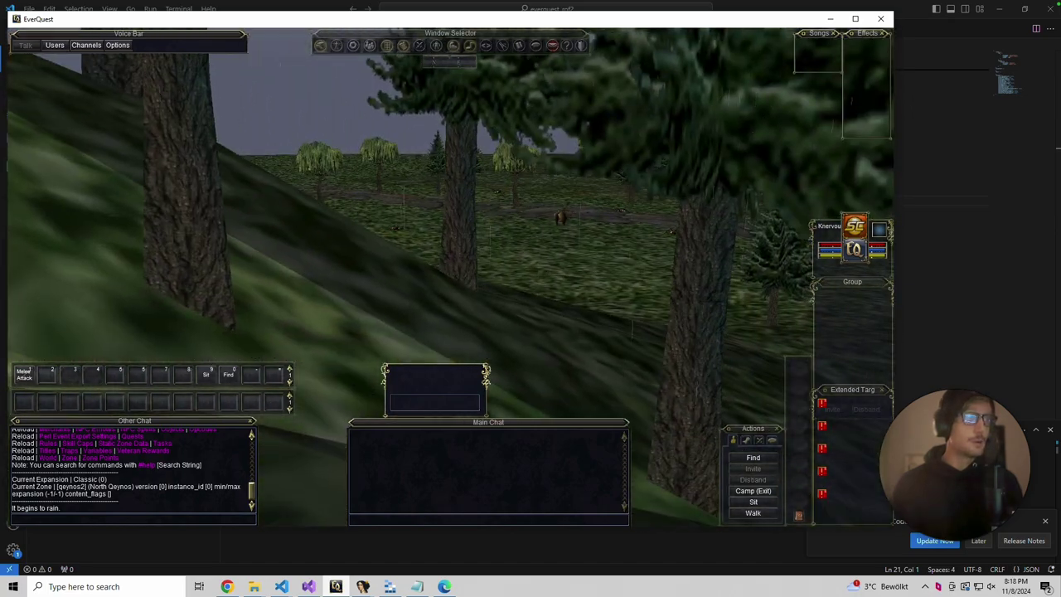
key("Right")
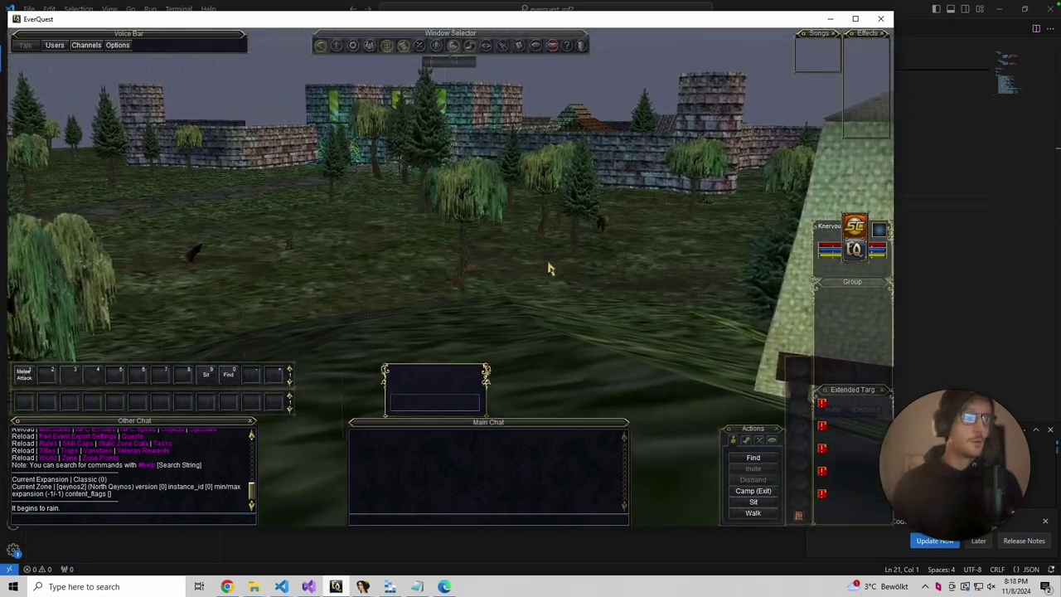
key("Left")
key("Up")
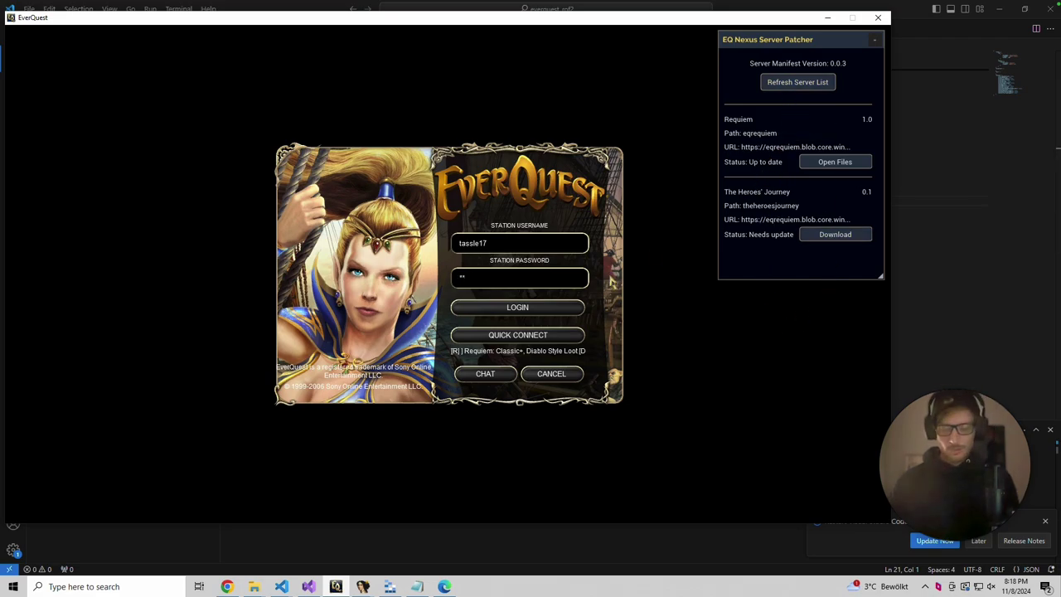
Step: Log back in to the server selection screen and bring up the eqrequiem folder in File Explorer
key("Return")
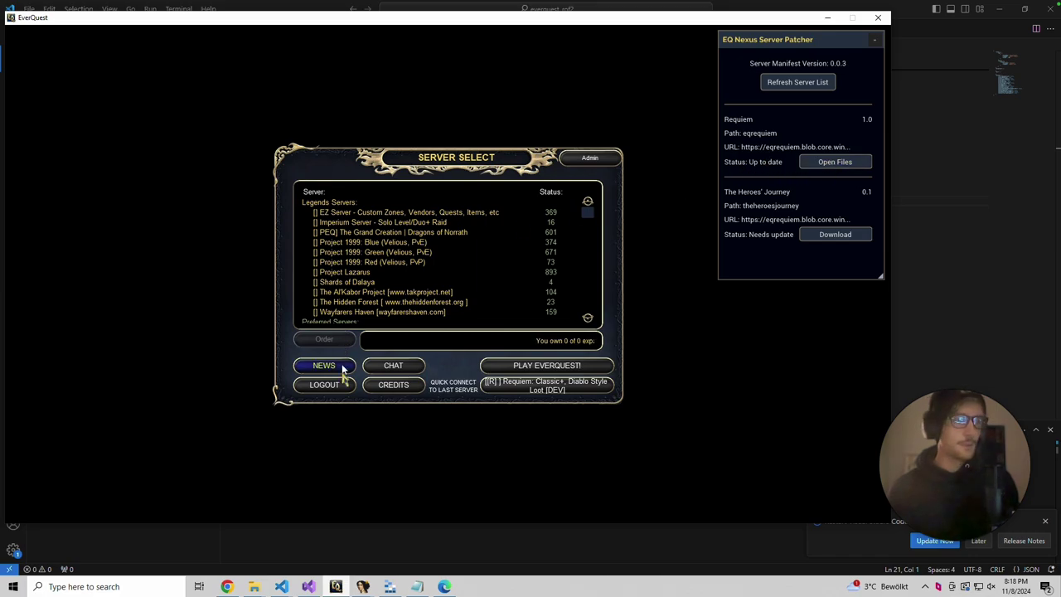
left_click(254, 586)
left_click(746, 540)
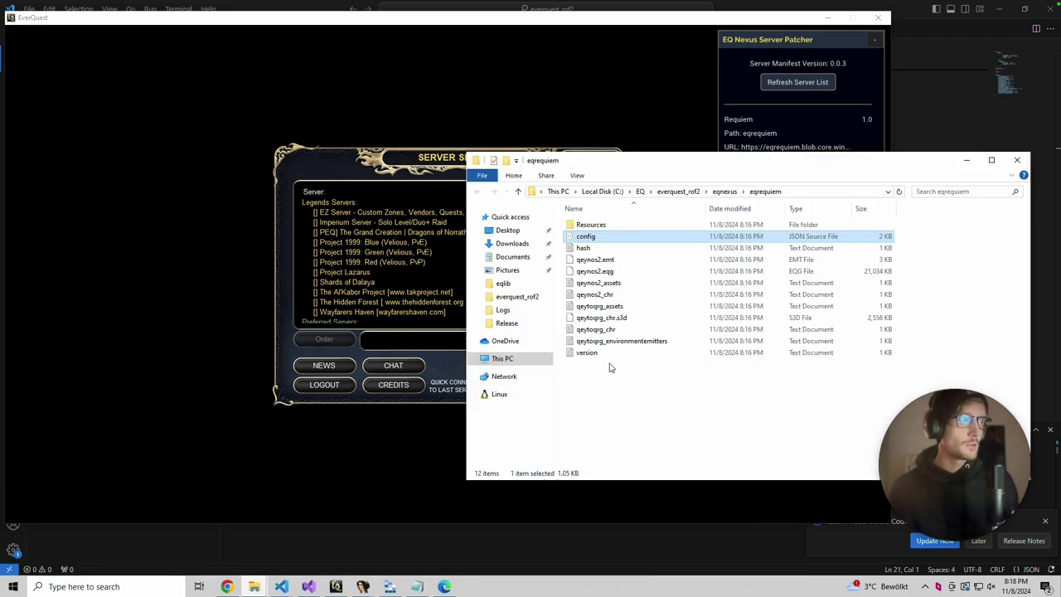
Step: Open the folder's config JSON file in Visual Studio Code, set disableMapWindow to false and save the file
right_click(592, 240)
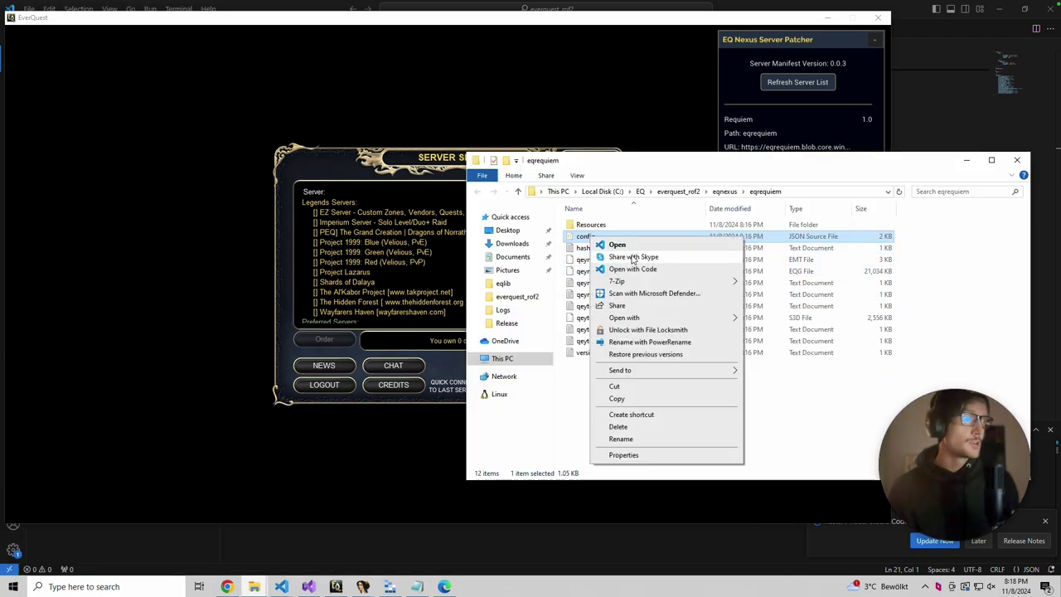
left_click(613, 244)
left_click(455, 254)
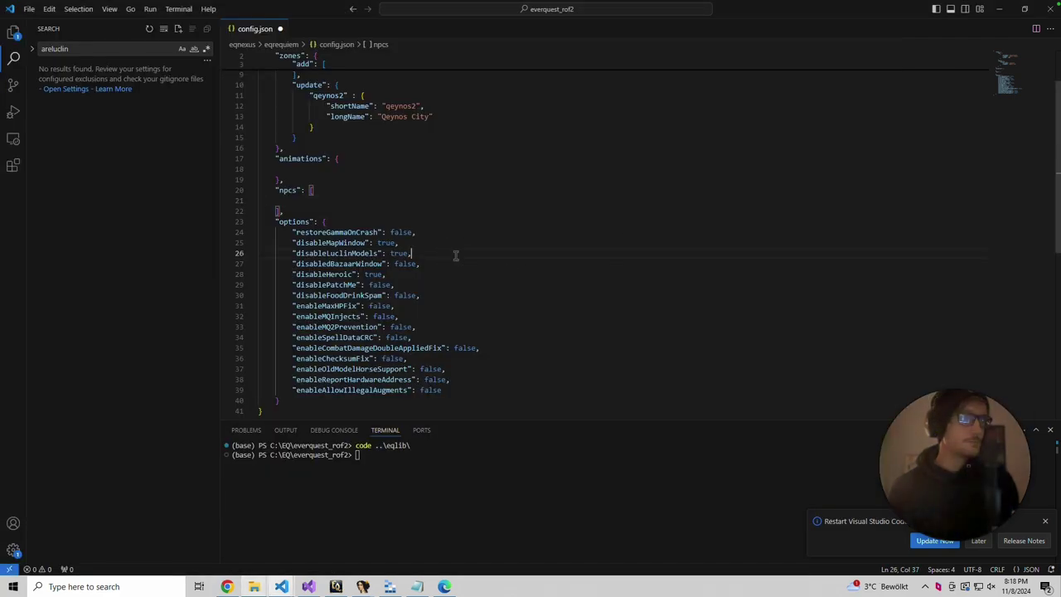
double_click(386, 243)
type("false")
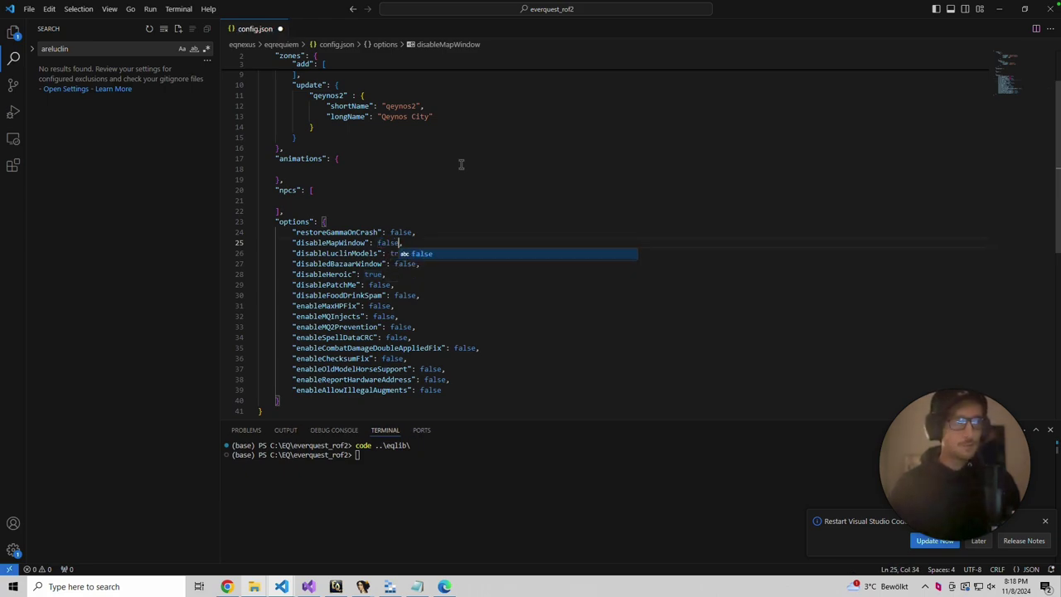
key("ctrl+s")
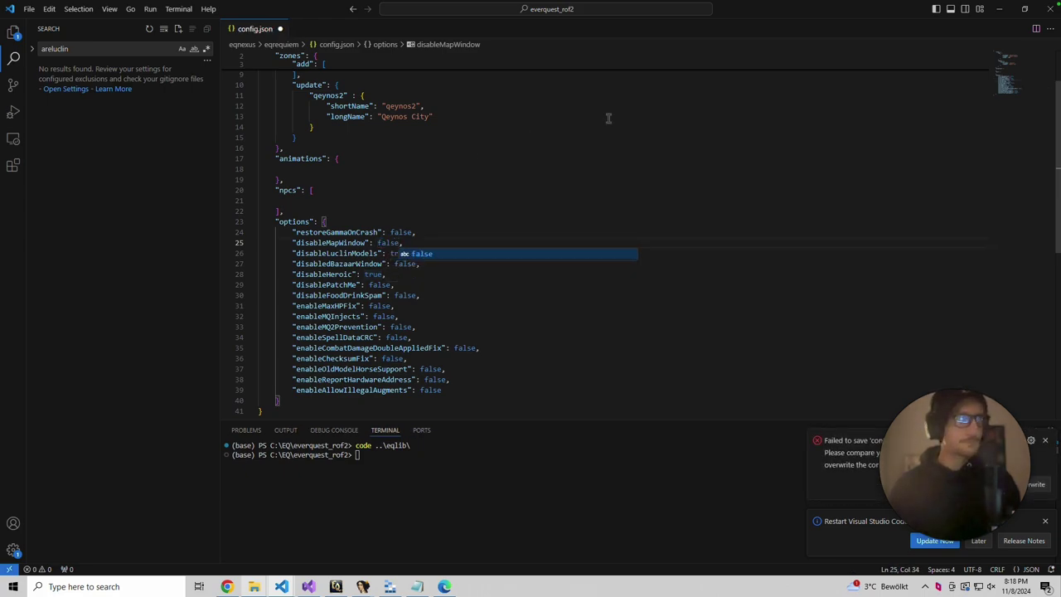
Step: Switch back to EverQuest and try to join the Requiem server with the edited config file
left_click(1002, 10)
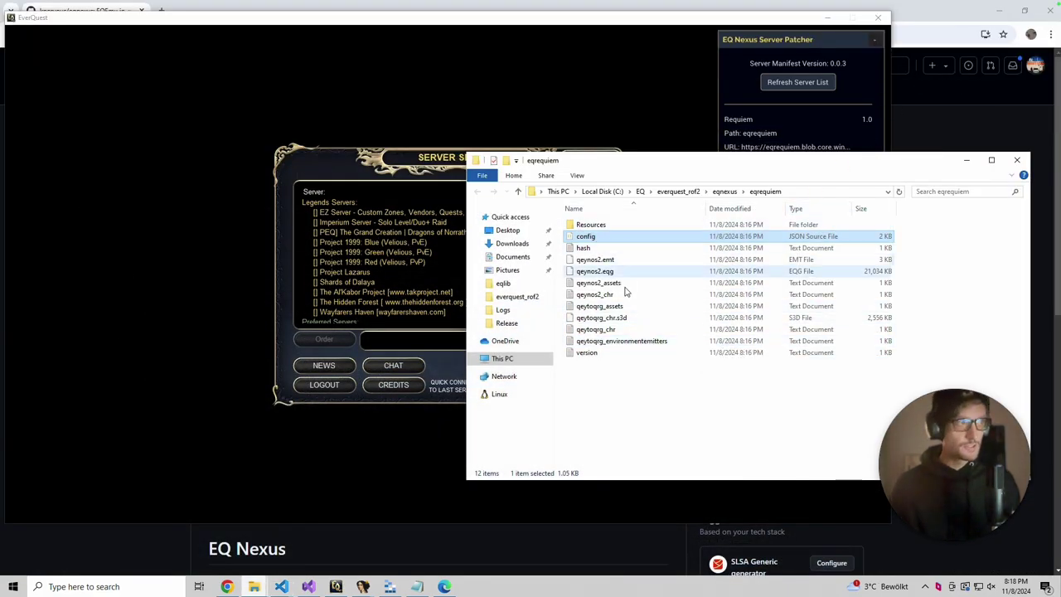
left_click(236, 408)
left_click(557, 372)
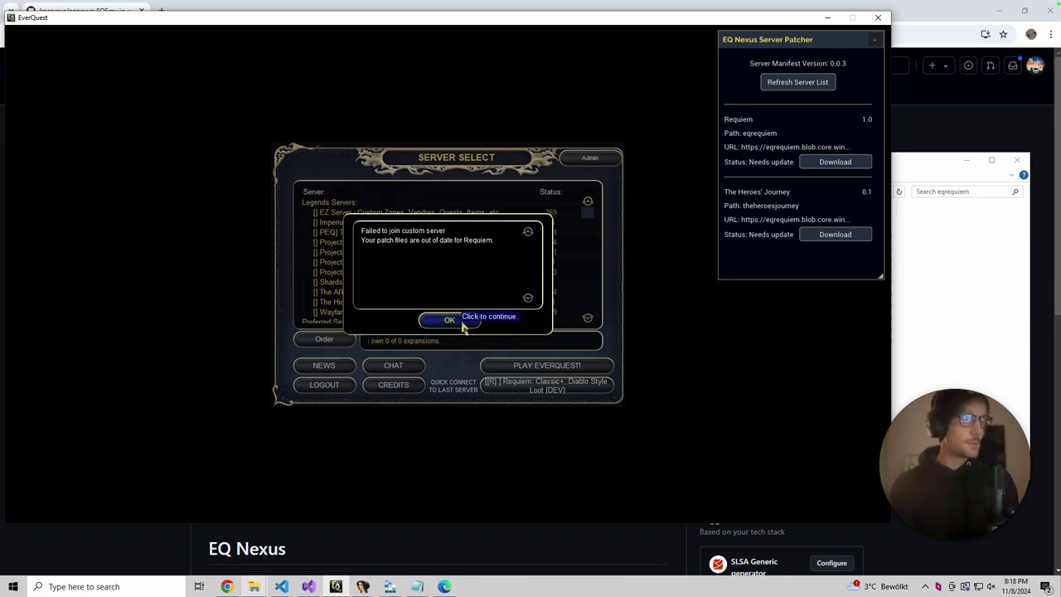
Step: Download the Requiem patch files again in the EQ Nexus Server Patcher and rejoin the server
left_click(834, 162)
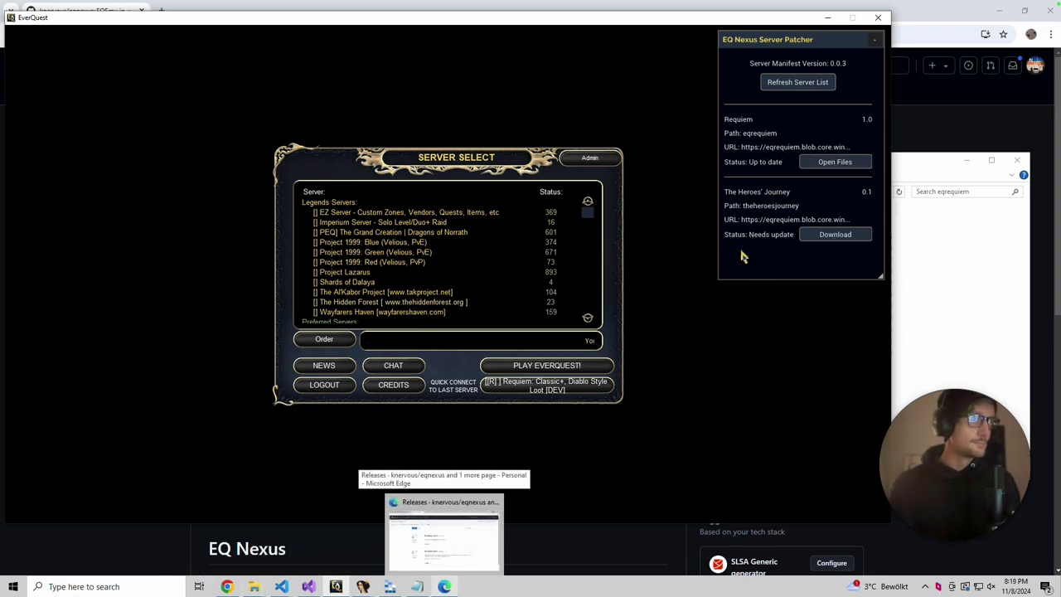
left_click(540, 367)
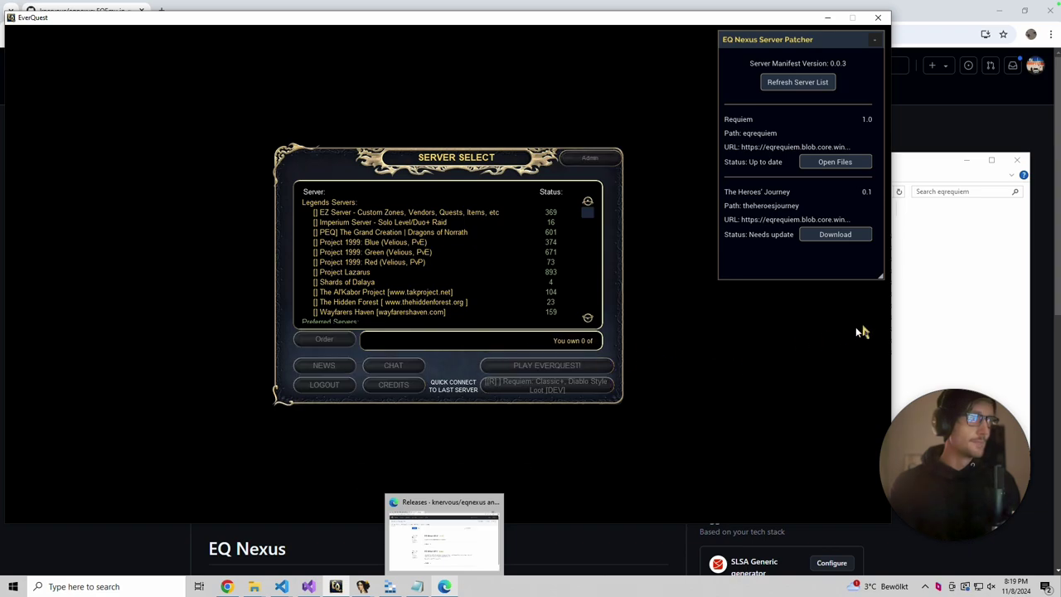